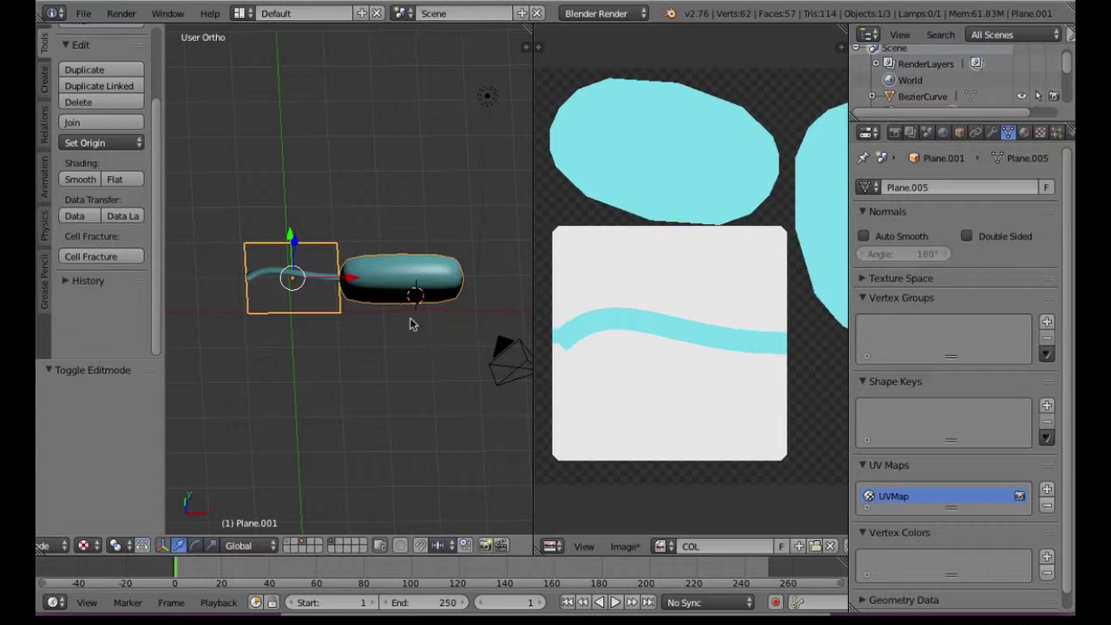
# Display the COL_ALFA image in the image editor.
pyautogui.moveTo(412, 322)
pyautogui.mouseDown(button='middle')
pyautogui.moveTo(347, 285)
pyautogui.moveTo(299, 286)
pyautogui.moveTo(280, 323)
pyautogui.moveTo(338, 270)
pyautogui.moveTo(353, 277)
pyautogui.mouseUp(button='middle')
pyautogui.scroll(4, 364, 282)
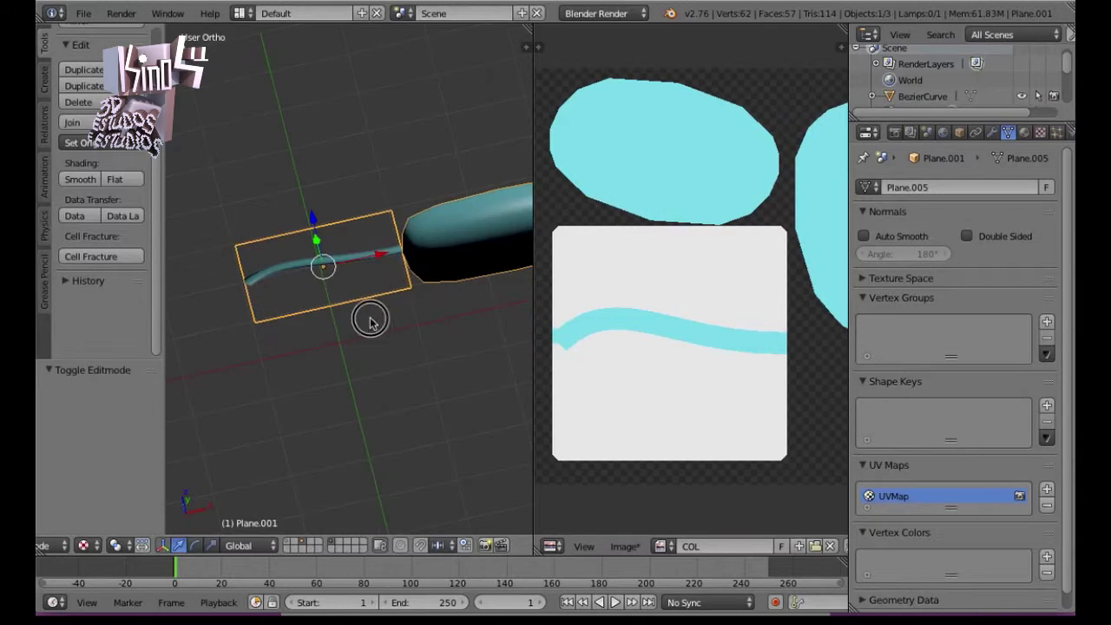
pyautogui.moveTo(370, 322)
pyautogui.mouseDown(button='middle')
pyautogui.moveTo(391, 186)
pyautogui.moveTo(322, 280)
pyautogui.moveTo(375, 306)
pyautogui.moveTo(325, 292)
pyautogui.moveTo(352, 278)
pyautogui.mouseUp(button='middle')
pyautogui.scroll(-2, 375, 306)
pyautogui.scroll(2, 351, 277)
pyautogui.click(662, 546)
pyautogui.click(702, 412)
# Add a test Bezier curve and move it to a new position.
pyautogui.moveTo(365, 451); pyautogui.dragTo(336, 501, button='middle')
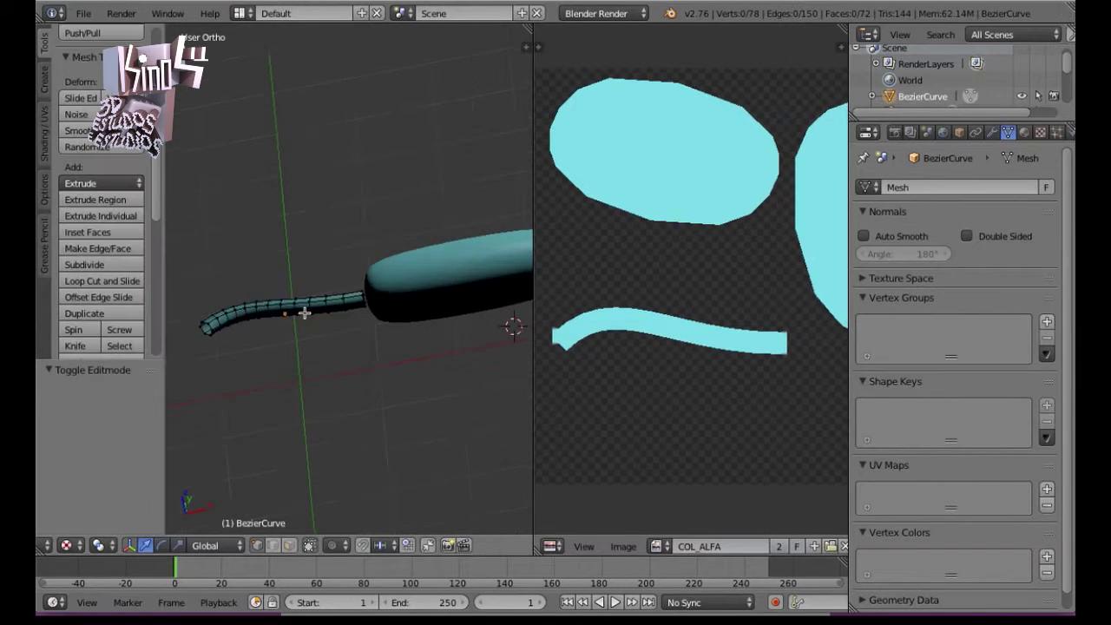
pyautogui.scroll(-3, 334, 351)
pyautogui.hotkey('shift', 'a')
pyautogui.moveTo(295, 378)
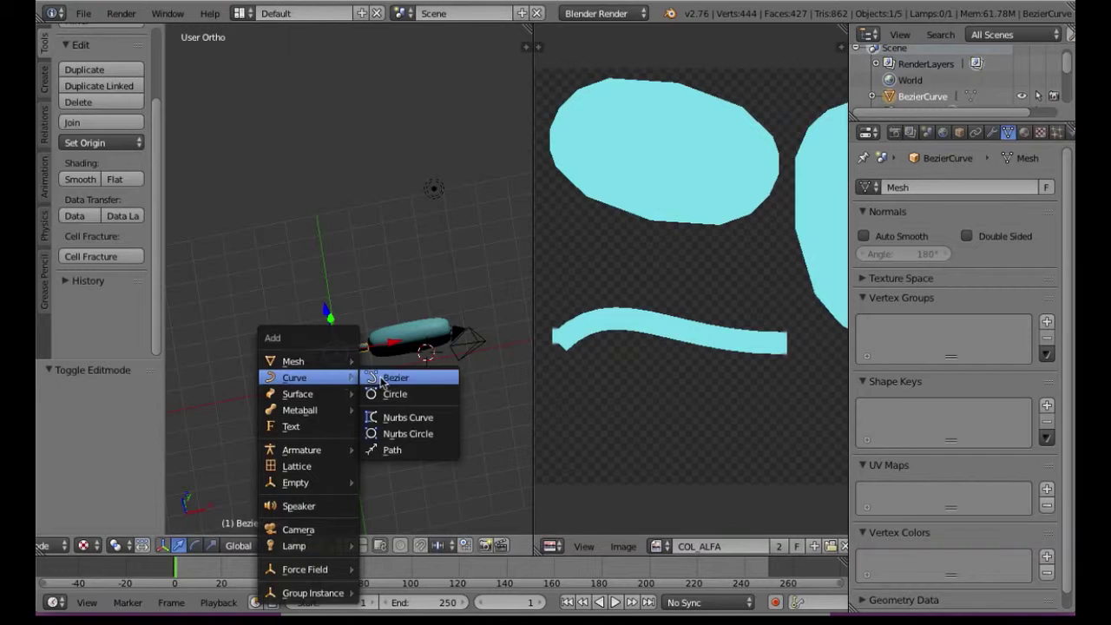
pyautogui.click(386, 376)
pyautogui.press('g')
pyautogui.click(329, 393)
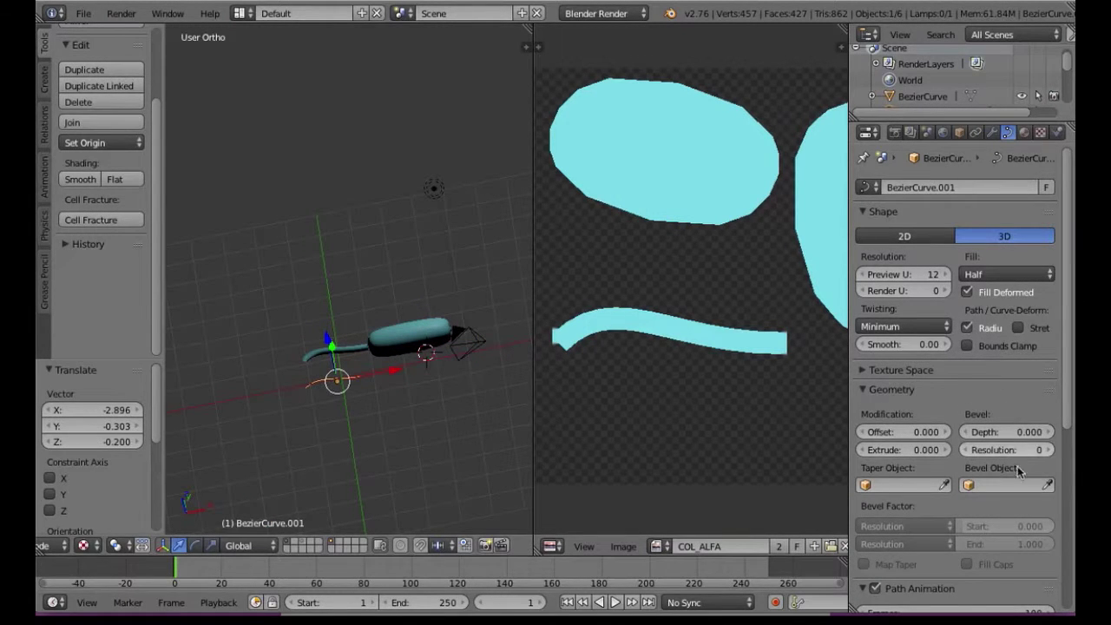
# Give the curve bevel depth 0.066, bevel resolution 2 and Full fill.
pyautogui.moveTo(999, 431); pyautogui.dragTo(1008, 427)
pyautogui.moveTo(365, 365); pyautogui.dragTo(375, 361, button='middle')
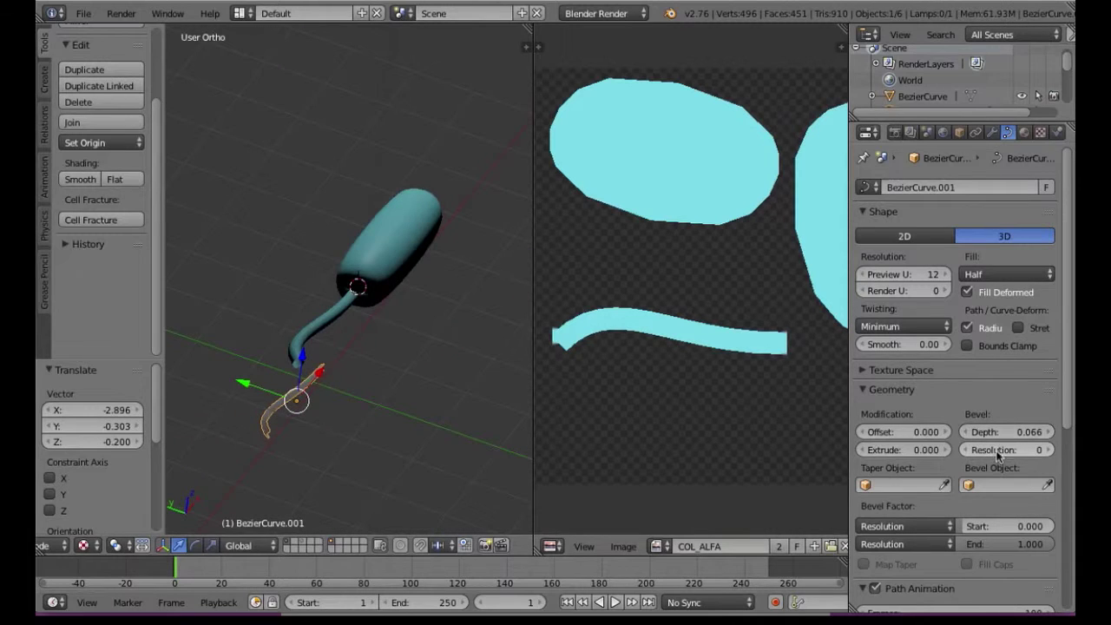
pyautogui.moveTo(999, 449); pyautogui.dragTo(1020, 450)
pyautogui.click(1007, 275)
pyautogui.click(1007, 219)
pyautogui.moveTo(313, 439)
pyautogui.mouseDown(button='middle')
pyautogui.moveTo(308, 413)
pyautogui.moveTo(348, 401)
pyautogui.mouseUp(button='middle')
# Delete the test curve and unhide all hidden objects.
pyautogui.press('Delete')
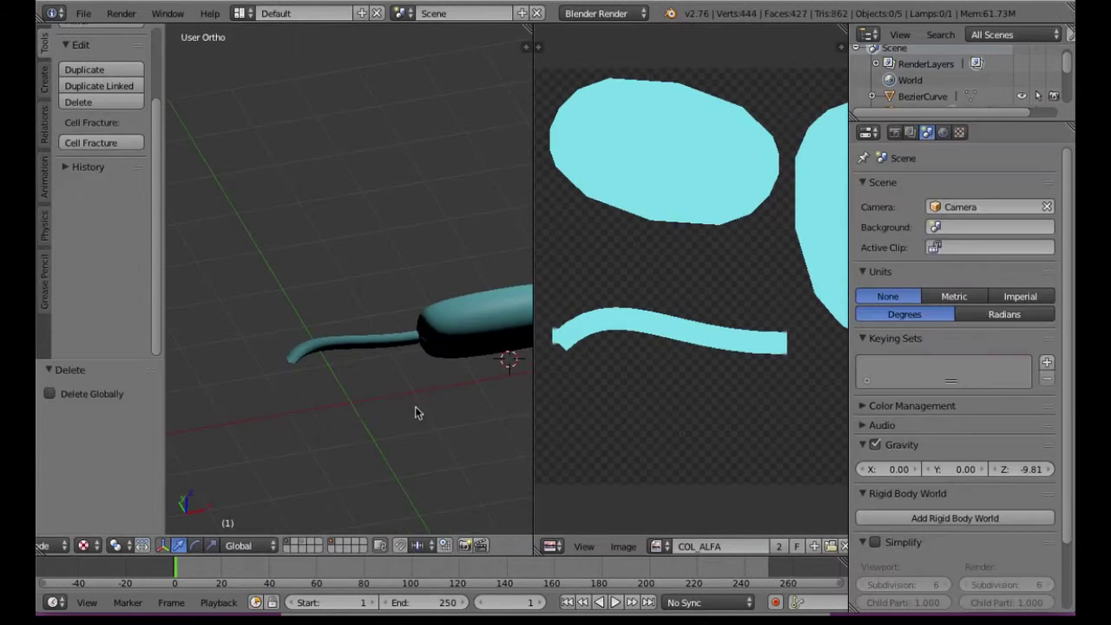
pyautogui.moveTo(415, 407)
pyautogui.mouseDown(button='middle')
pyautogui.moveTo(382, 427)
pyautogui.moveTo(349, 413)
pyautogui.moveTo(312, 491)
pyautogui.mouseUp(button='middle')
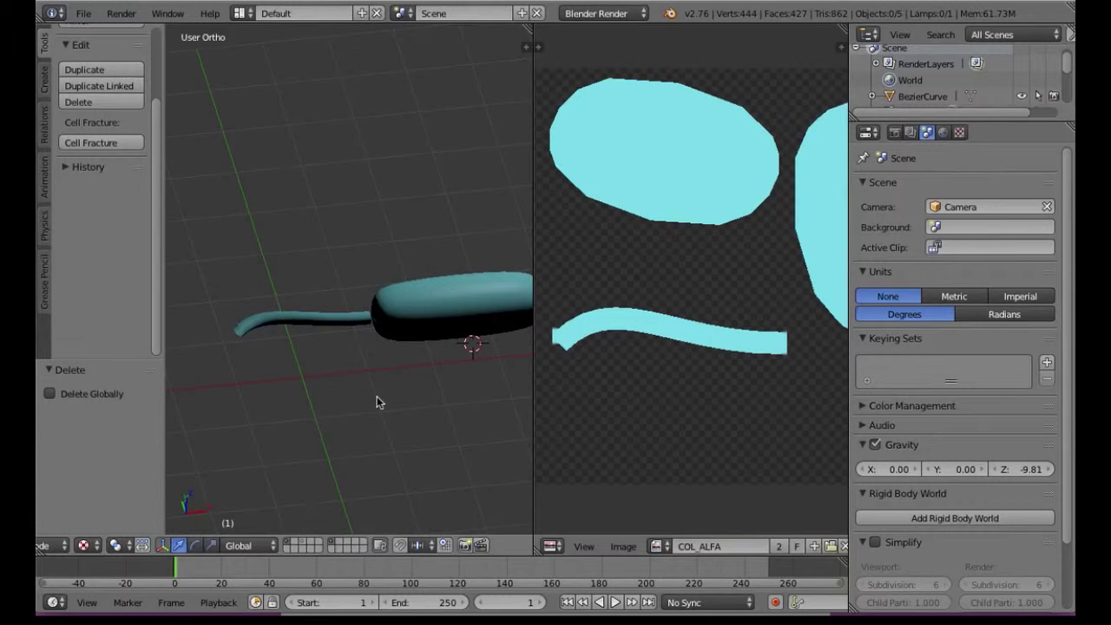
pyautogui.hotkey('alt', 'h')
pyautogui.moveTo(387, 380); pyautogui.dragTo(412, 290, button='middle')
# Select the low-poly plane, then the curved stick mesh, cancelling trial moves.
pyautogui.rightClick(412, 289)
pyautogui.press('z')
pyautogui.press('z')
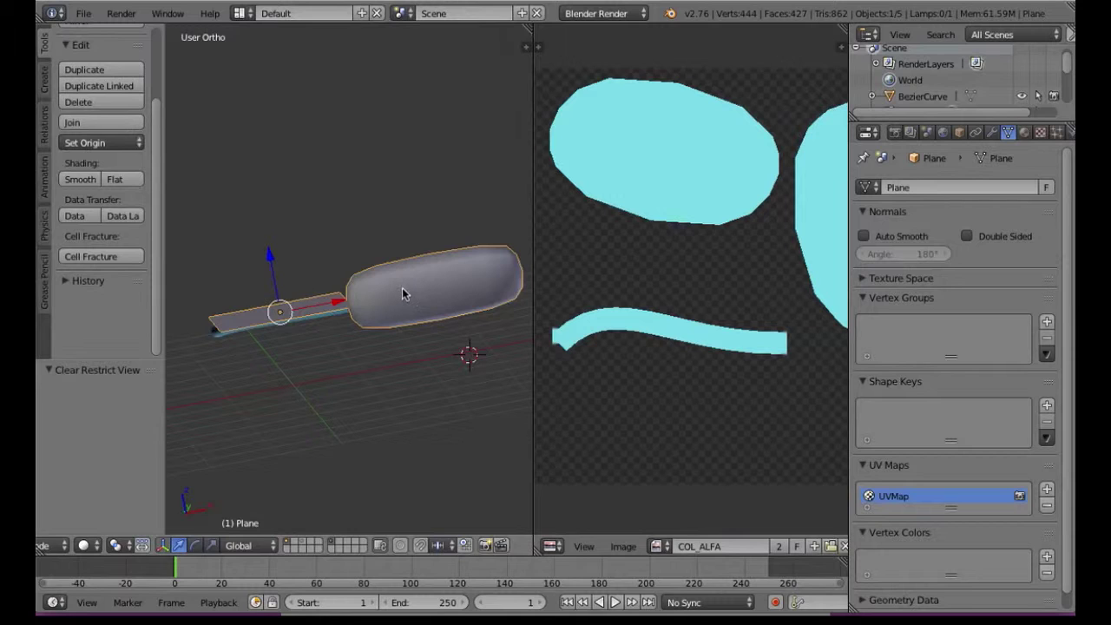
pyautogui.press('g')
pyautogui.press('Escape')
pyautogui.rightClick(411, 316)
pyautogui.press('g')
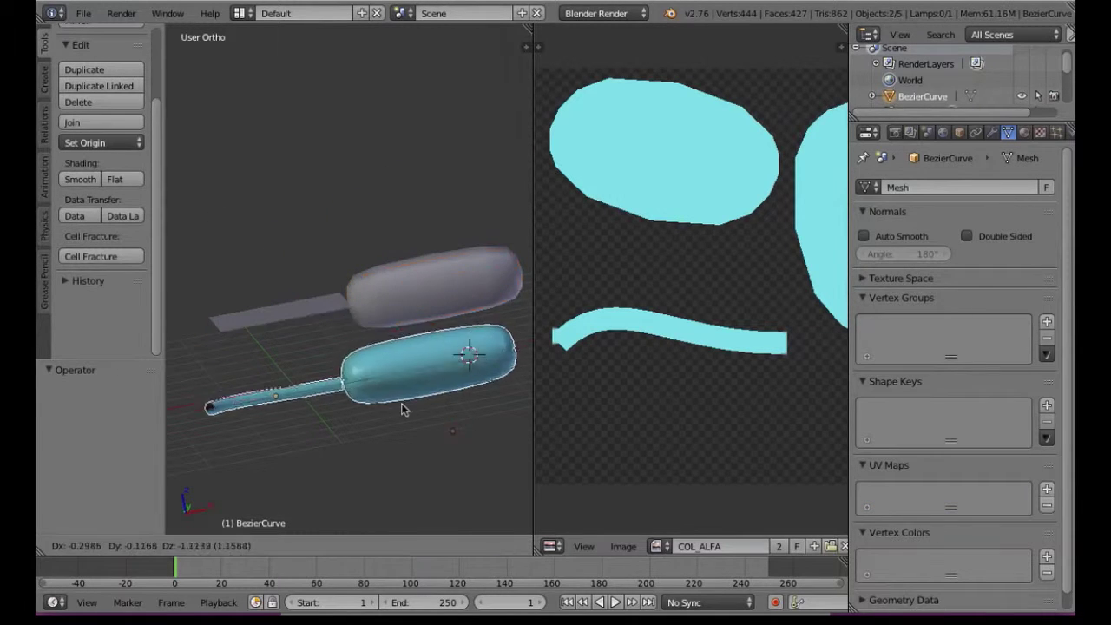
pyautogui.press('Escape')
pyautogui.keyDown('shift'); pyautogui.moveTo(351, 347); pyautogui.dragTo(372, 307, button='middle'); pyautogui.keyUp('shift')
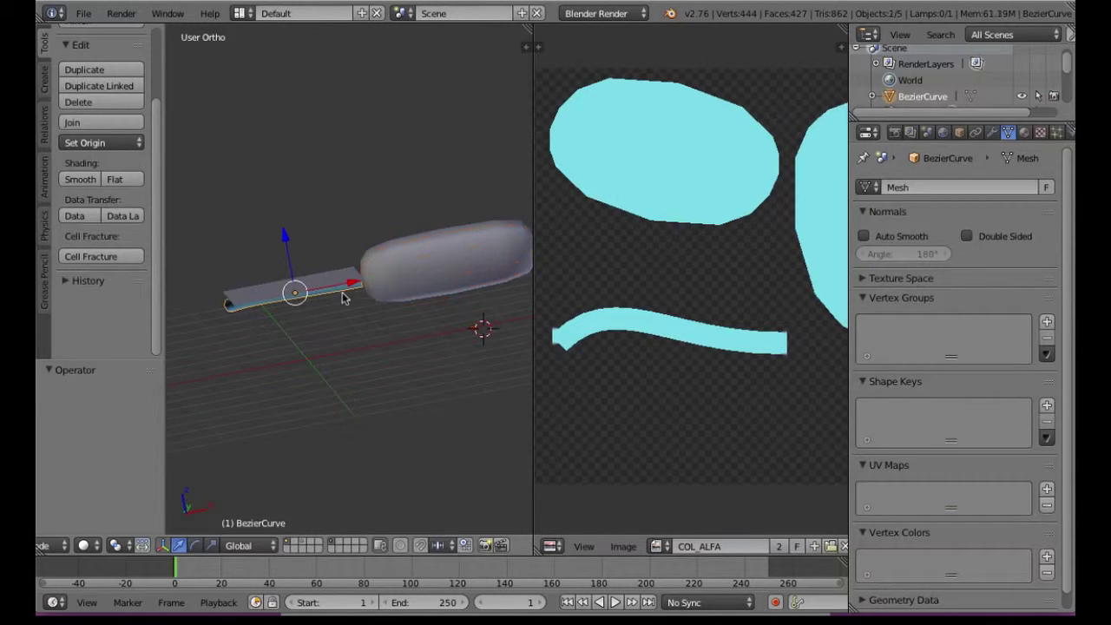
# Move the stick mesh along Z until it sits at Z -1.278 below the plane.
pyautogui.press('Tab')
pyautogui.press('Tab')
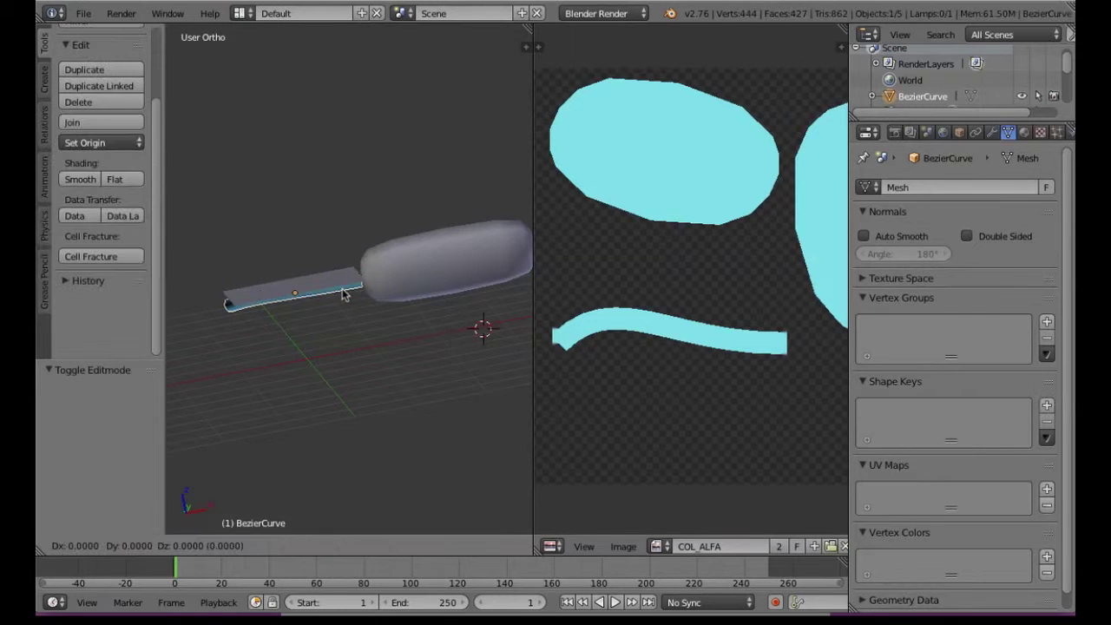
pyautogui.press('g')
pyautogui.press('z')
pyautogui.click(330, 388)
pyautogui.moveTo(312, 373)
pyautogui.mouseDown(button='middle')
pyautogui.moveTo(330, 388)
pyautogui.moveTo(313, 296)
pyautogui.mouseUp(button='middle')
pyautogui.press('g')
pyautogui.press('z')
pyautogui.click(337, 367)
pyautogui.press('g')
pyautogui.press('z')
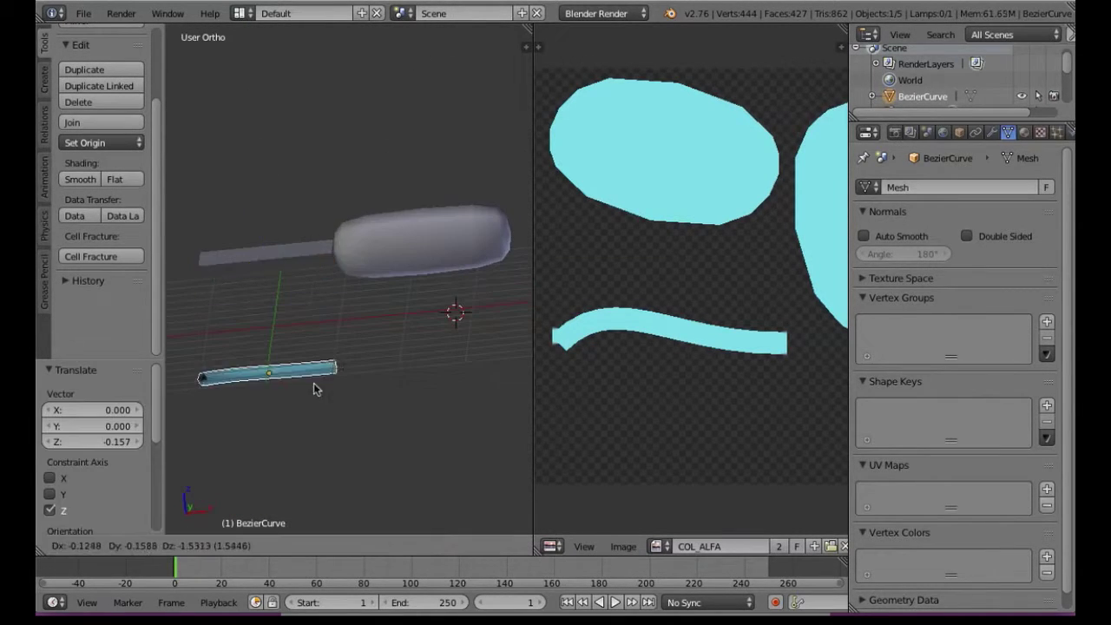
pyautogui.click(320, 365)
# Switch to wireframe and select the capsule together with the stick mesh.
pyautogui.moveTo(322, 367); pyautogui.dragTo(364, 328, button='middle')
pyautogui.press('z')
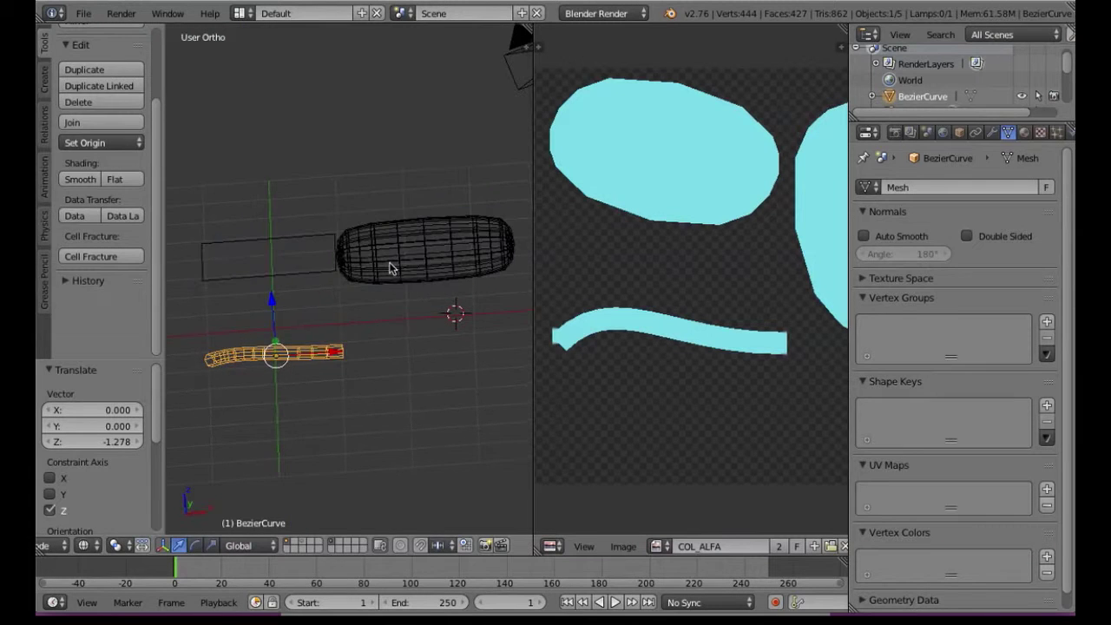
pyautogui.rightClick(391, 267)
pyautogui.rightClick(390, 268)
pyautogui.keyDown('shift'); pyautogui.rightClick(334, 359); pyautogui.keyUp('shift')
# Make the plane the bake target and assign the blank Untitled image to its faces.
pyautogui.keyDown('shift'); pyautogui.rightClick(307, 280); pyautogui.keyUp('shift')
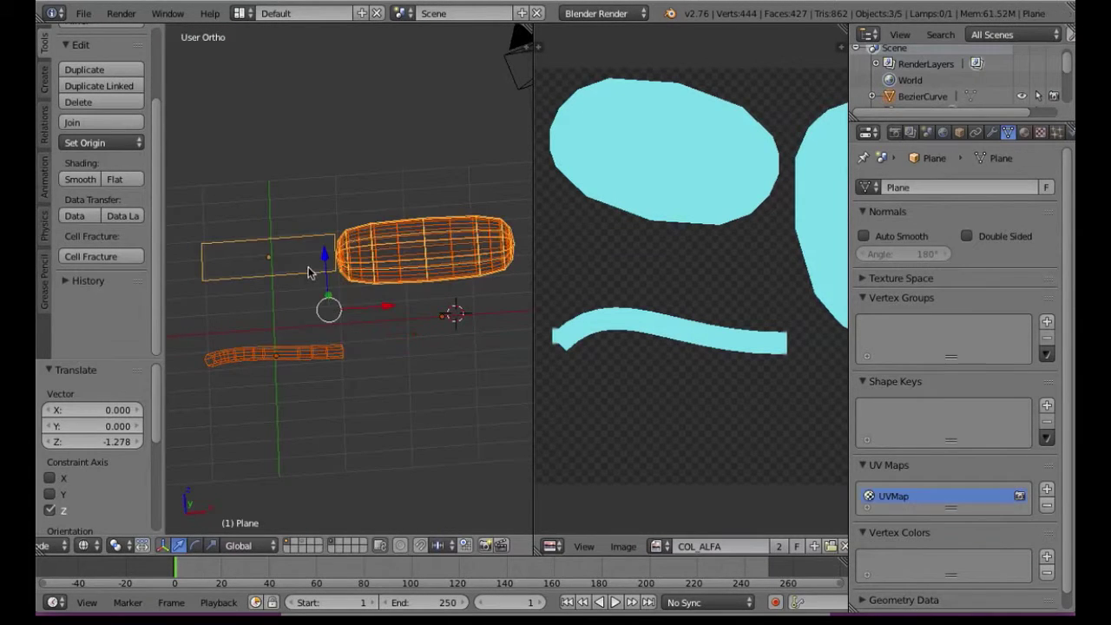
pyautogui.hotkey('ctrl', 'j')
pyautogui.press('Tab')
pyautogui.click(736, 543)
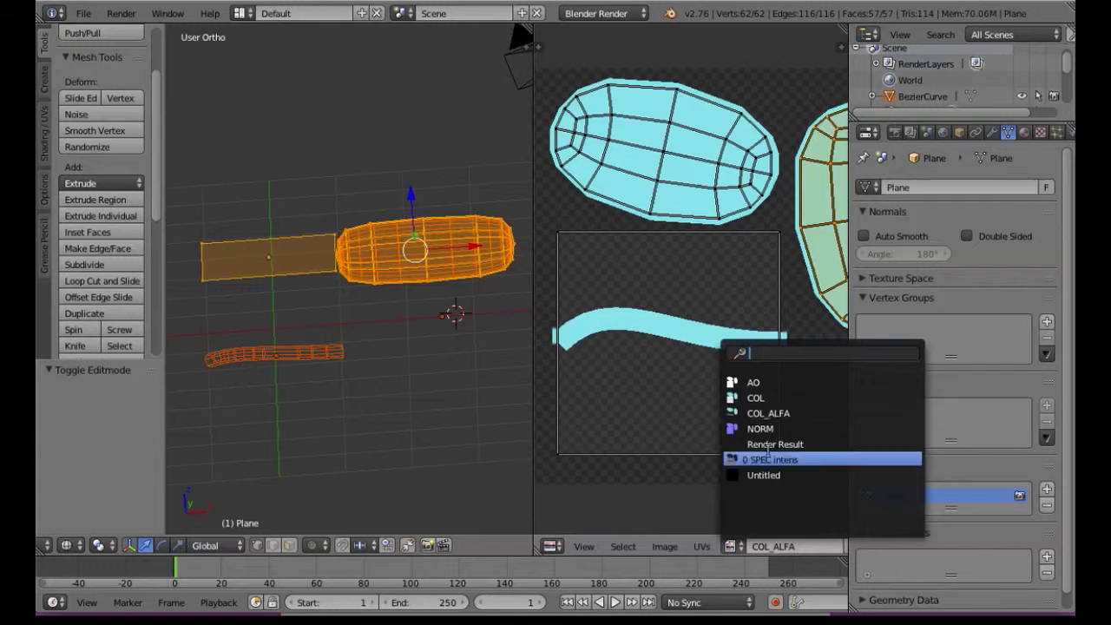
pyautogui.click(764, 475)
# Set Bake Mode to Normals and bake the normal map.
pyautogui.click(894, 132)
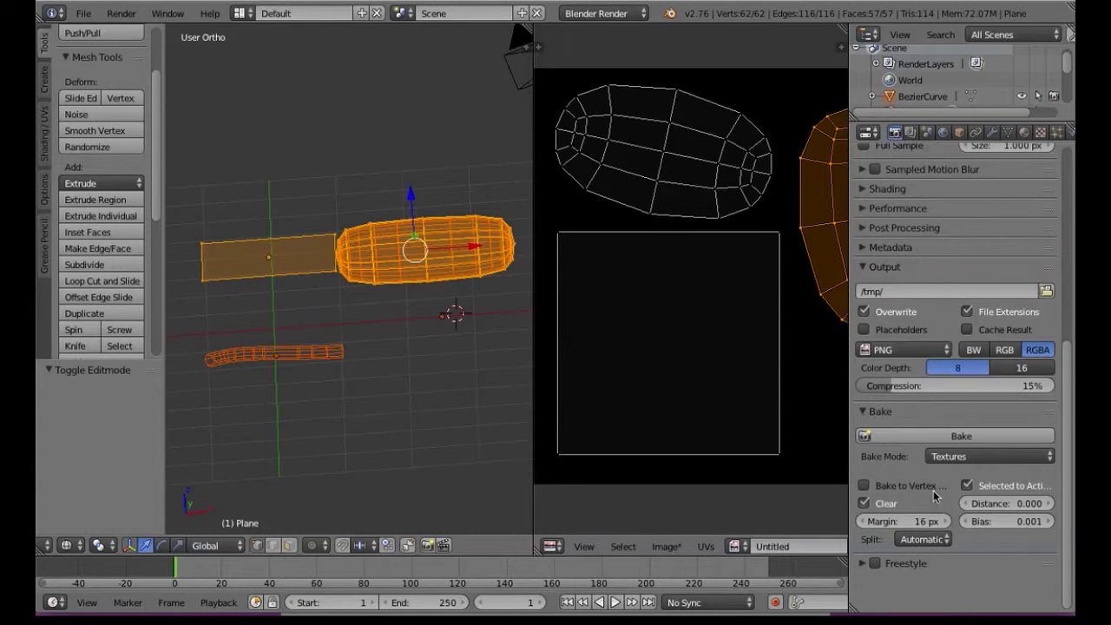
pyautogui.click(962, 458)
pyautogui.click(959, 391)
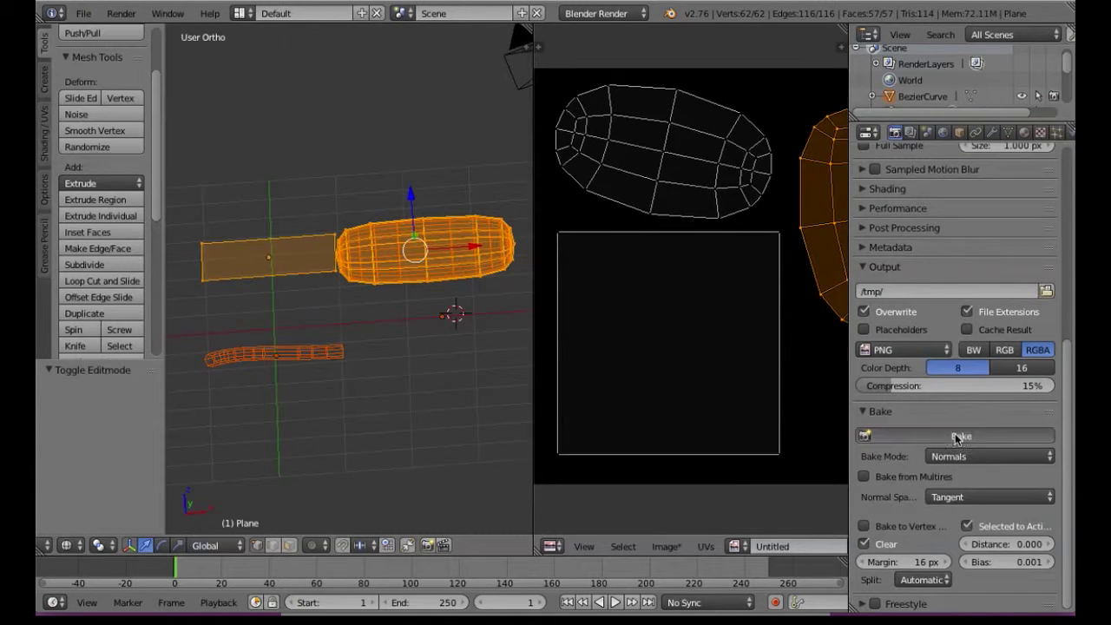
pyautogui.click(956, 438)
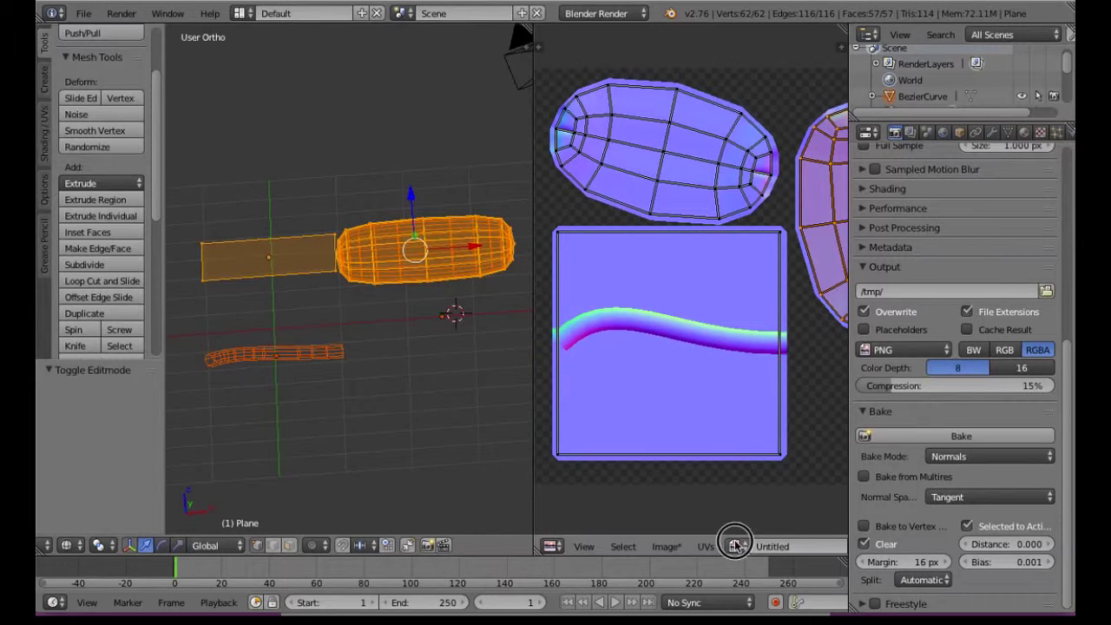
# Browse the AO and SPEC intens images in the image editor.
pyautogui.click(734, 545)
pyautogui.click(747, 382)
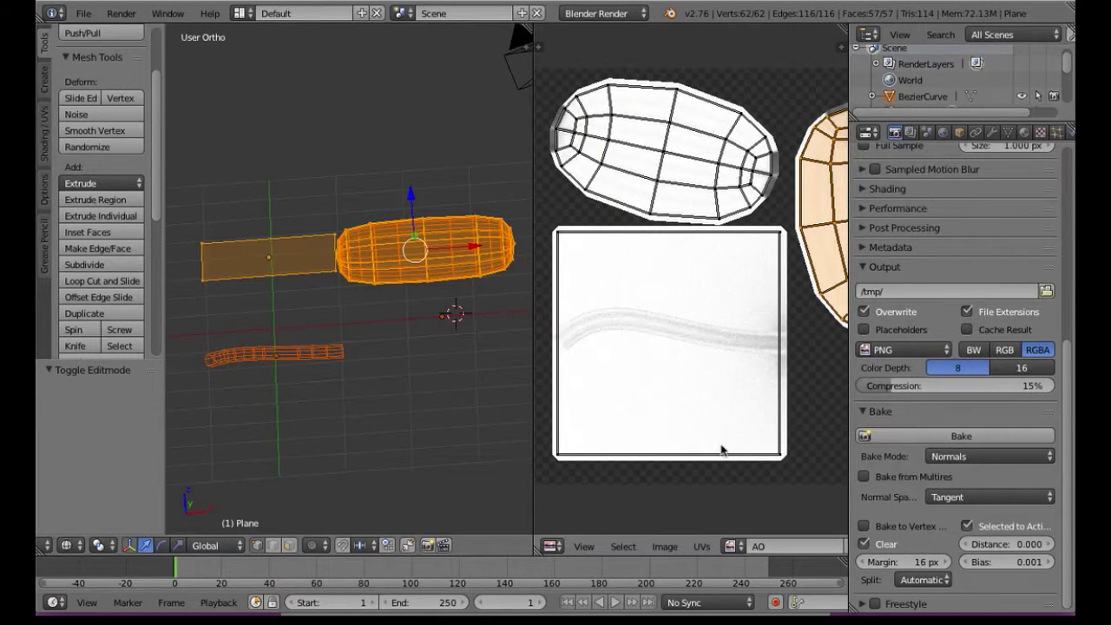
pyautogui.click(735, 546)
pyautogui.click(762, 462)
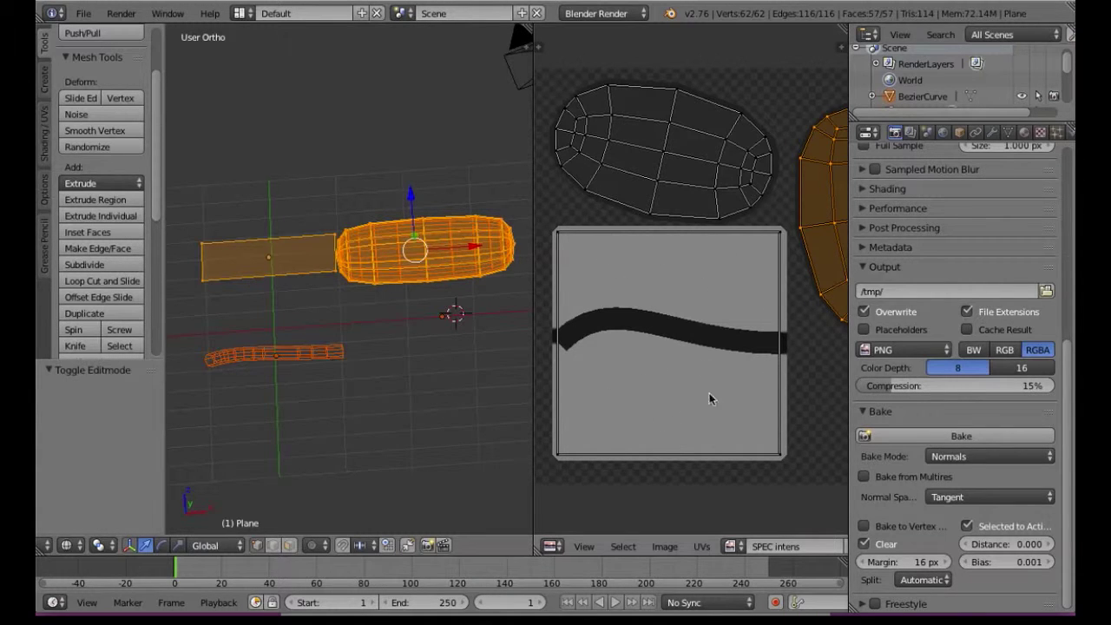
pyautogui.click(732, 545)
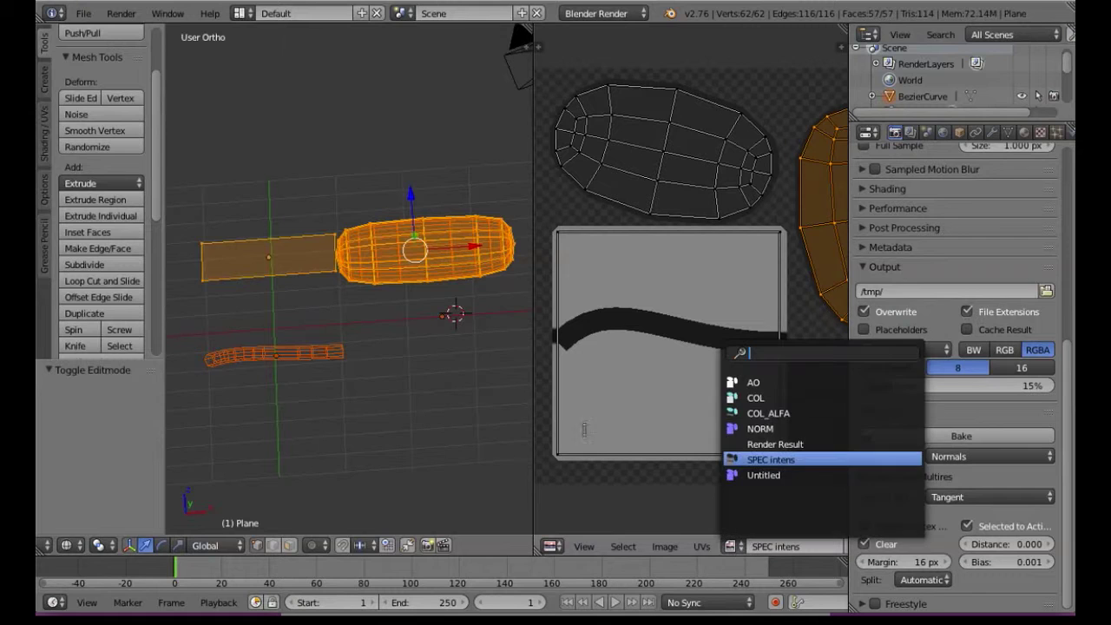
# Switch Bake Mode to Textures and bake the colours onto the plane.
pyautogui.click(989, 457)
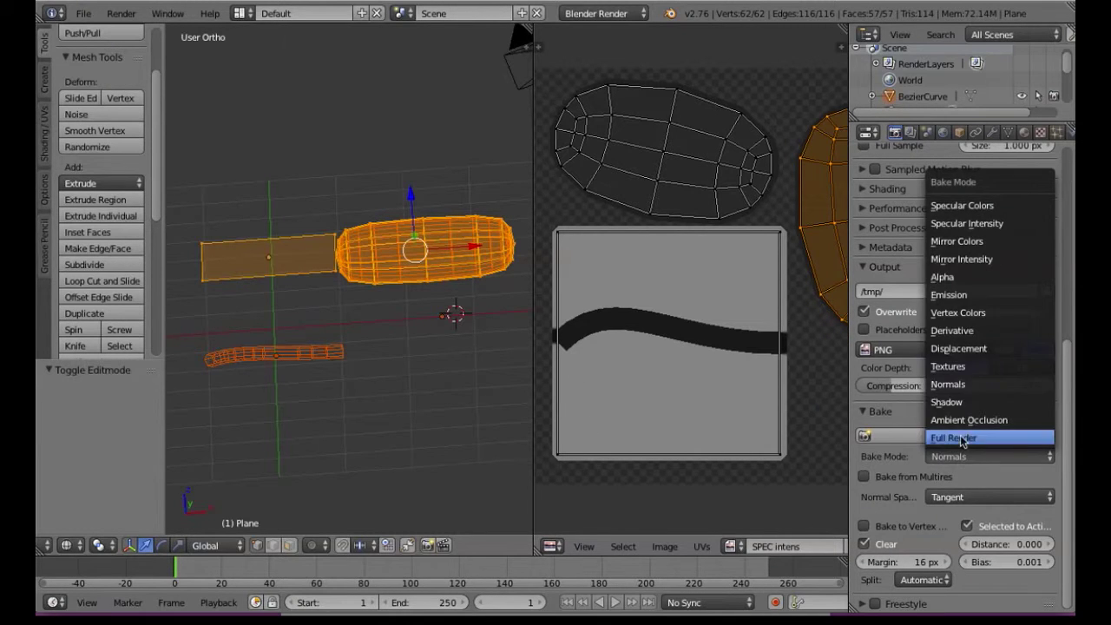
pyautogui.click(968, 369)
pyautogui.click(894, 436)
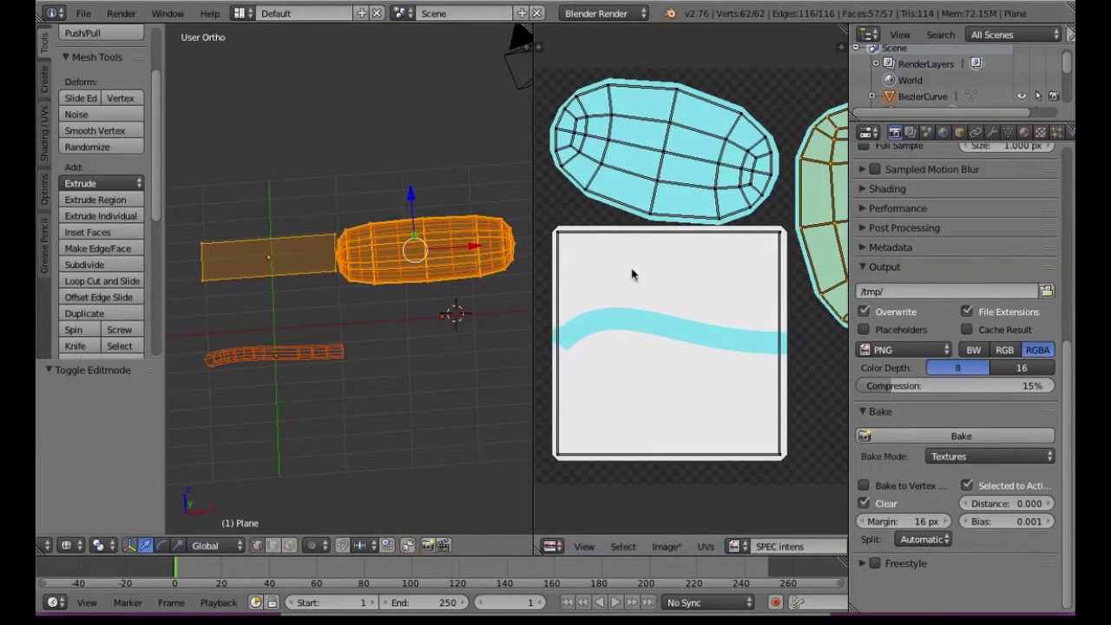
# Compare the bake against the COL_ALFA image, then the COL image.
pyautogui.click(734, 546)
pyautogui.click(760, 416)
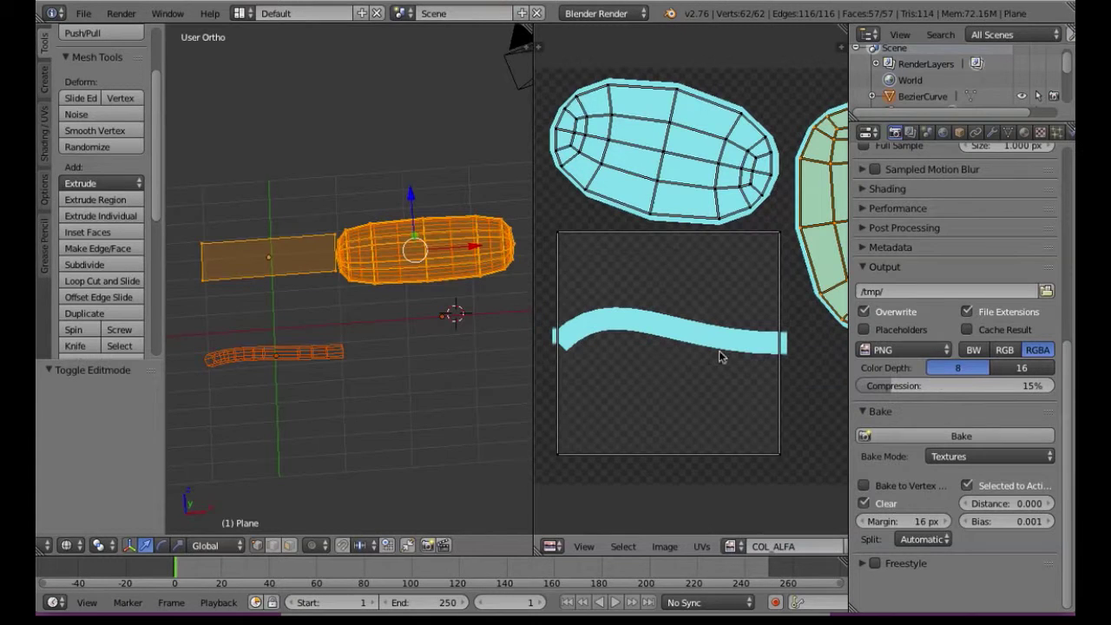
pyautogui.click(734, 546)
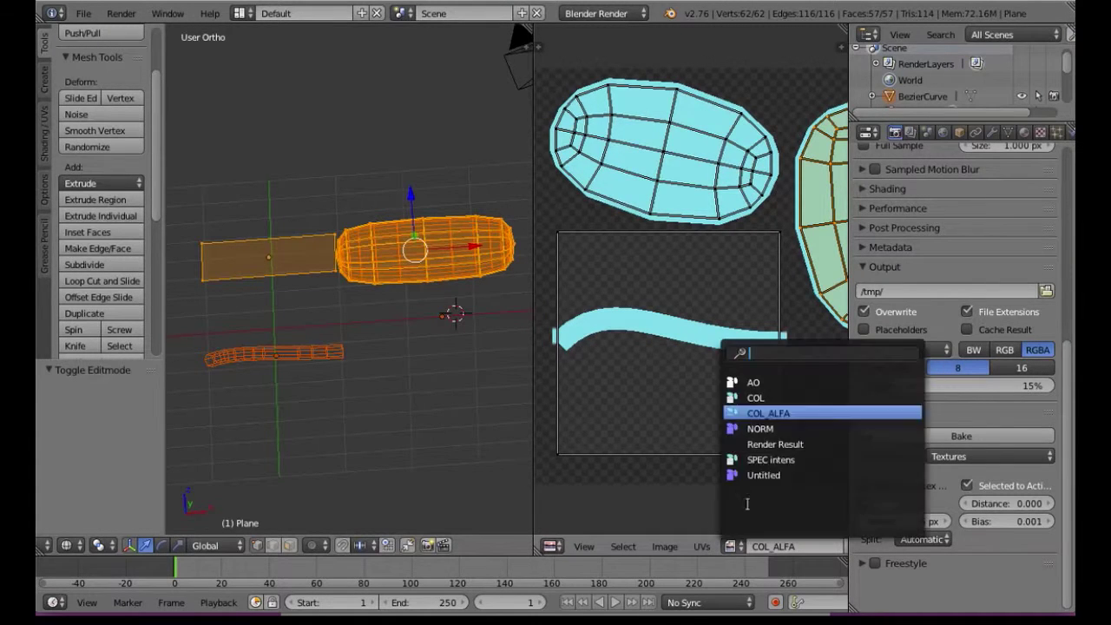
pyautogui.click(748, 382)
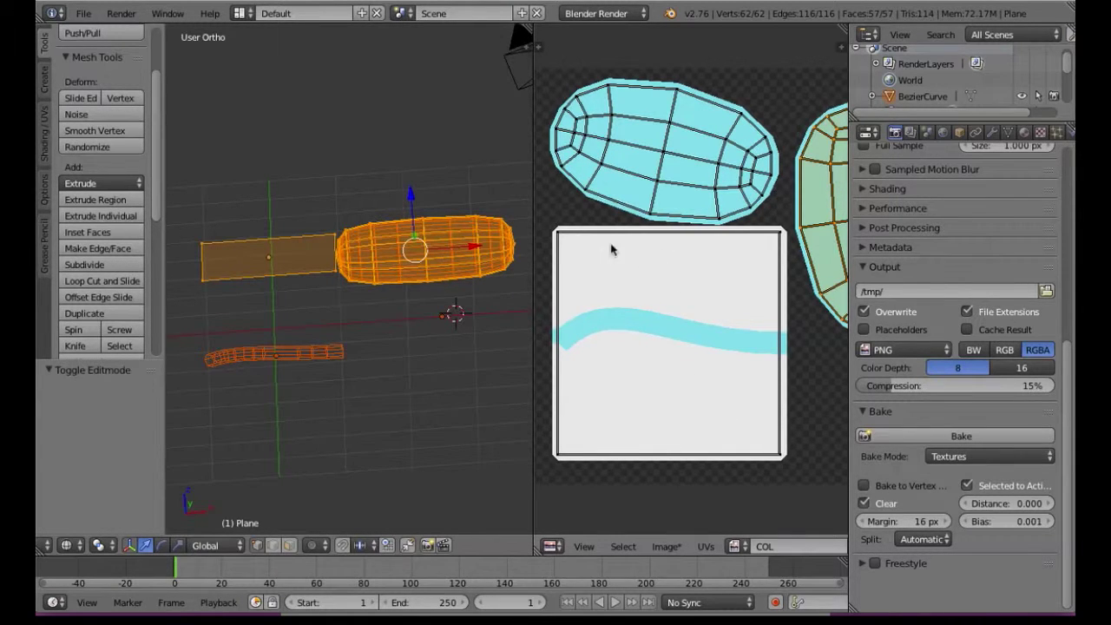
# Leave Edit Mode, snap the 3D cursor to the selection and add a new plane.
pyautogui.press('Tab')
pyautogui.hotkey('shift', 's')
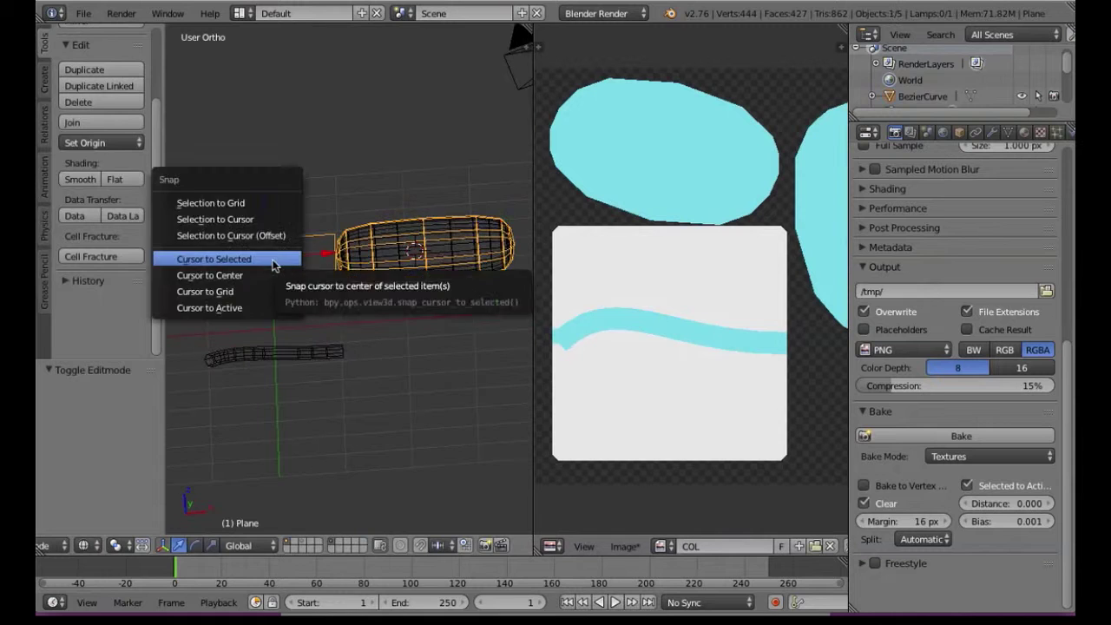
pyautogui.click(249, 258)
pyautogui.hotkey('shift', 'a')
pyautogui.click(386, 247)
# Move the new plane down along Z to -2.380.
pyautogui.press('g')
pyautogui.press('z')
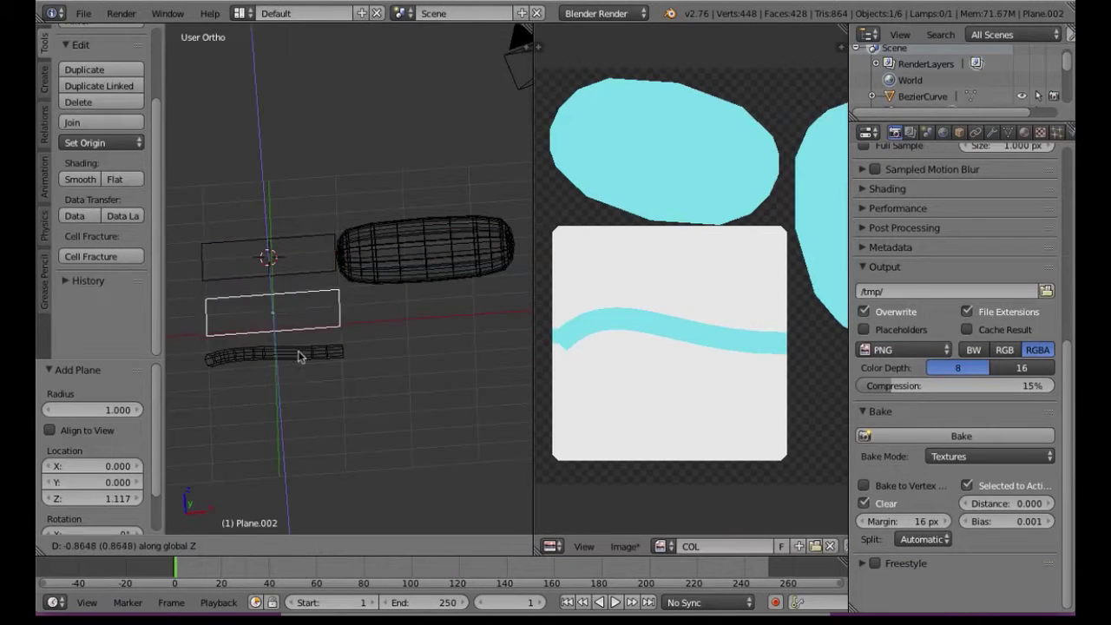
pyautogui.click(311, 440)
pyautogui.moveTo(310, 438); pyautogui.dragTo(291, 205, button='middle')
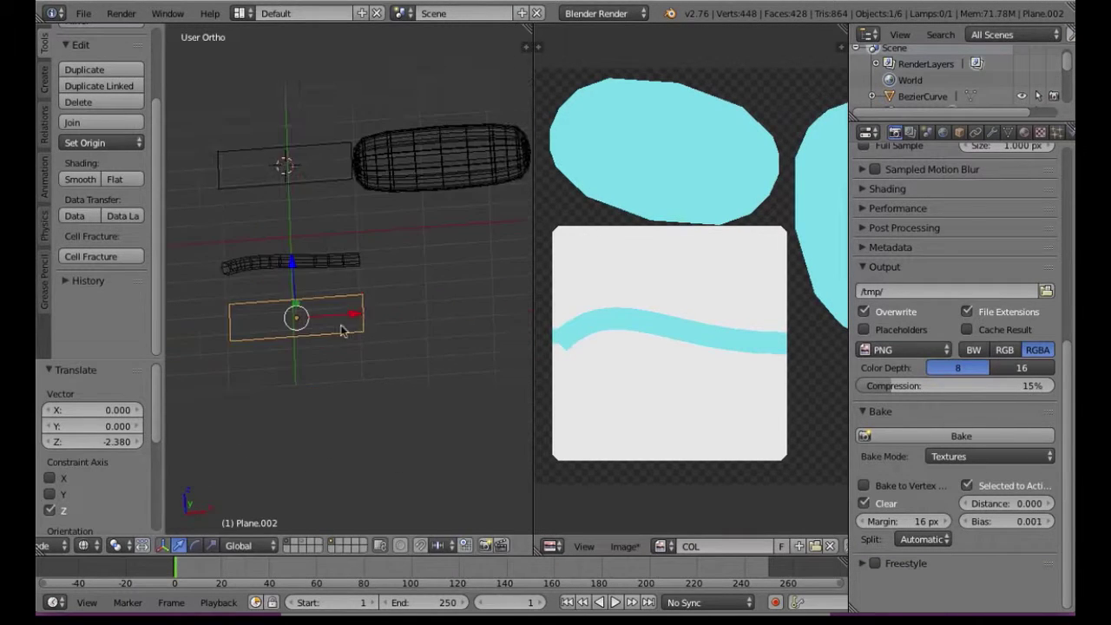
# Select through the upper plane, stick and lower plane, ending on the new lower plane.
pyautogui.rightClick(282, 185)
pyautogui.rightClick(309, 264)
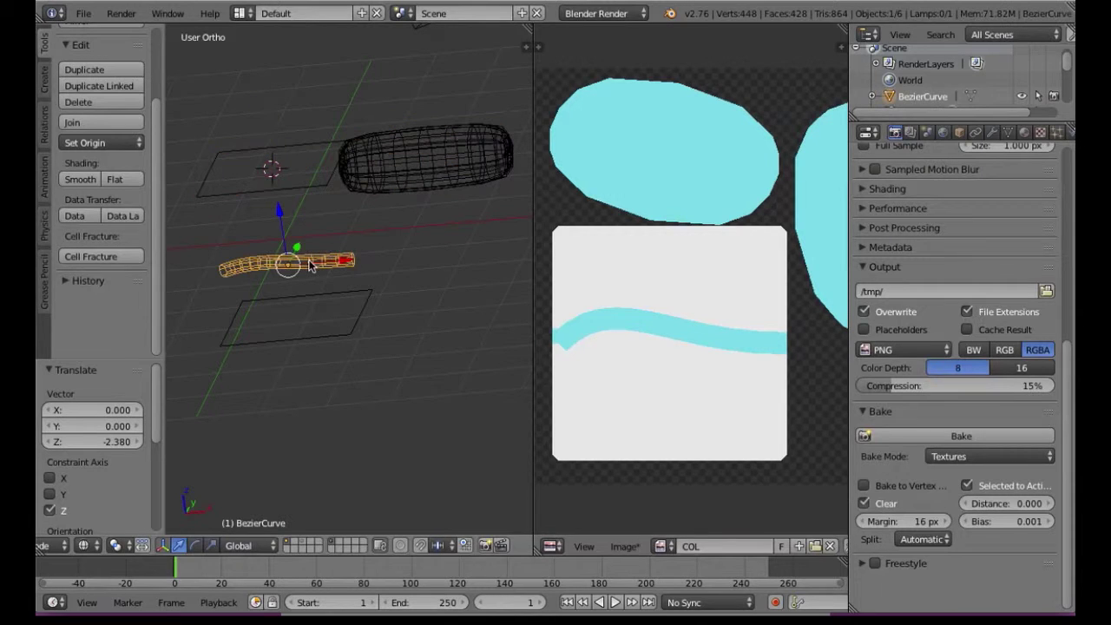
pyautogui.rightClick(298, 319)
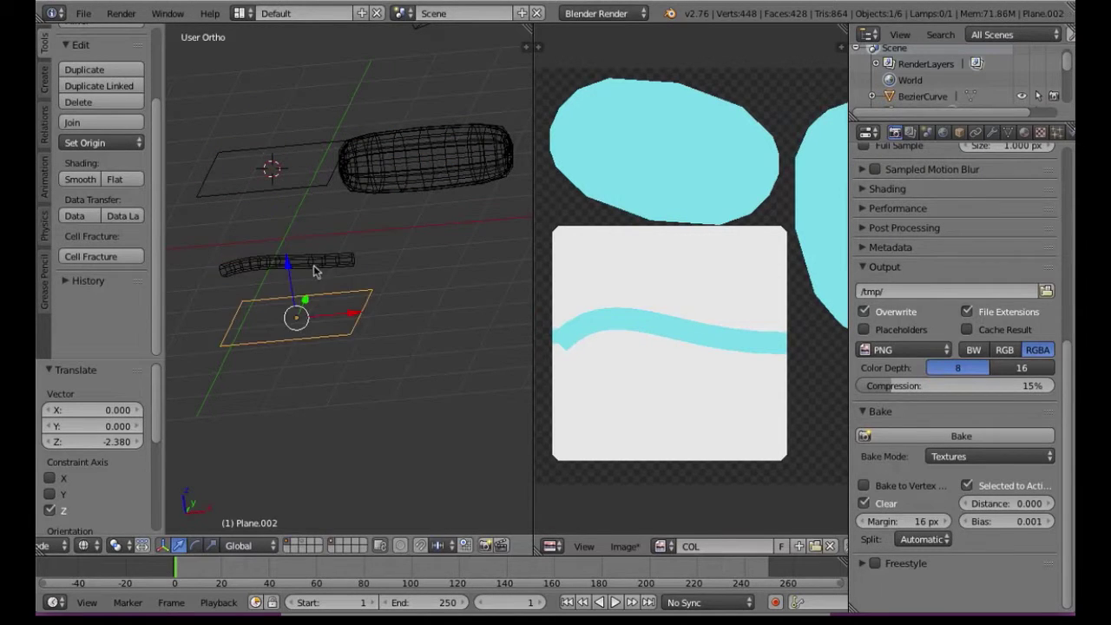
pyautogui.rightClick(286, 265)
pyautogui.rightClick(278, 167)
pyautogui.rightClick(304, 339)
# Scale up the lower plane and bring up its Material properties.
pyautogui.press('s')
pyautogui.click(313, 343)
pyautogui.click(1025, 132)
# Create material TRANSP.002 on the lower plane with Raytrace transparency and Alpha 0.
pyautogui.click(916, 242)
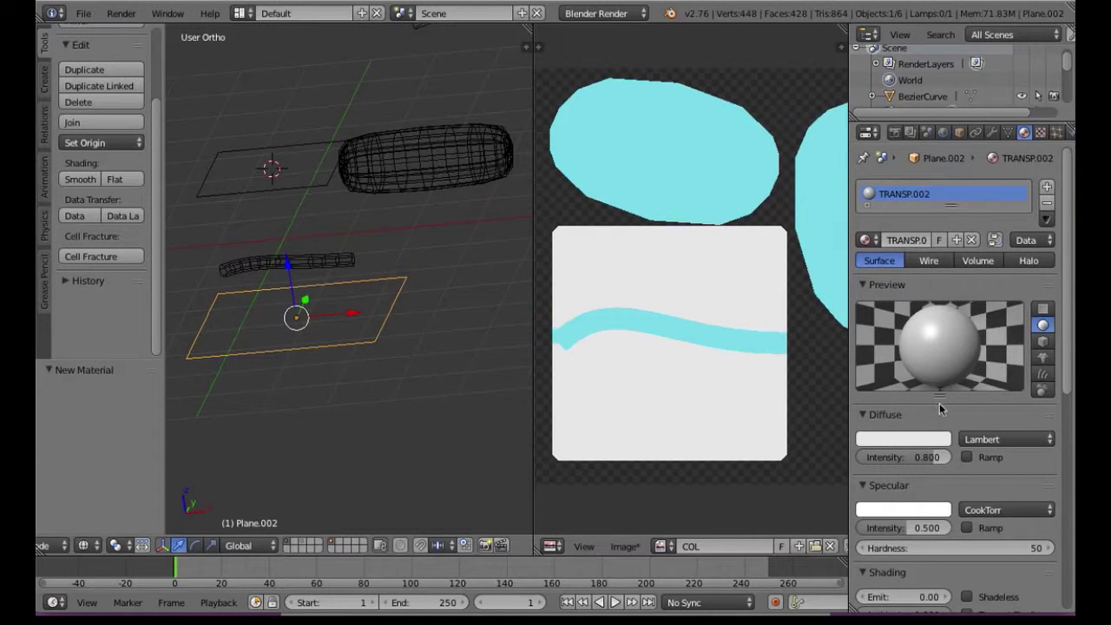
pyautogui.scroll(-5, 940, 408)
pyautogui.scroll(-5, 911, 395)
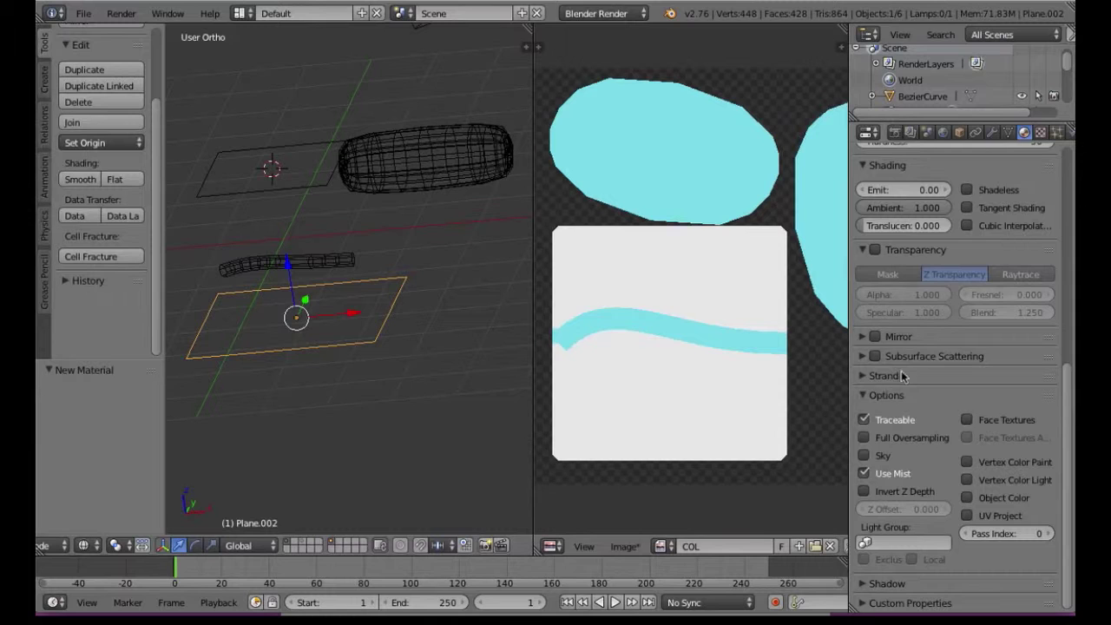
pyautogui.scroll(10, 903, 375)
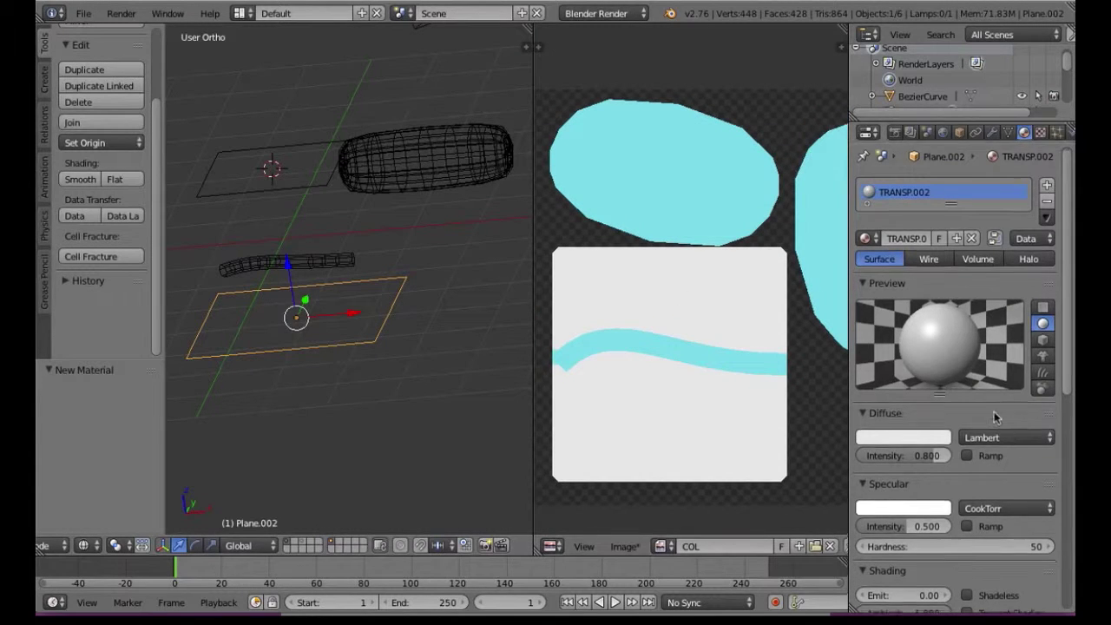
pyautogui.scroll(-10, 992, 418)
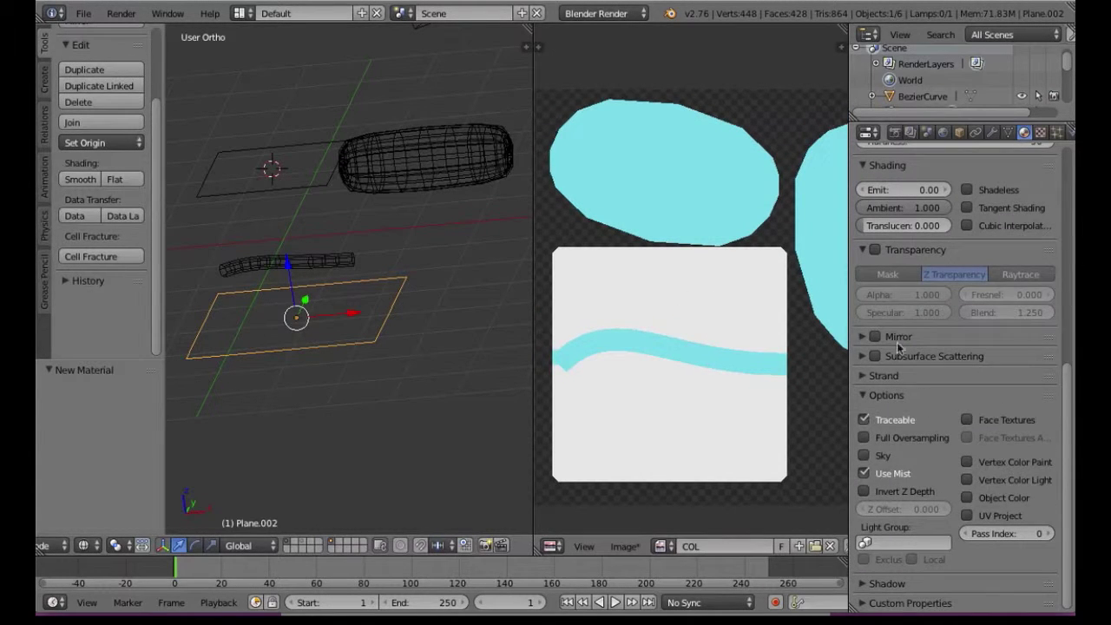
pyautogui.click(875, 251)
pyautogui.click(1025, 274)
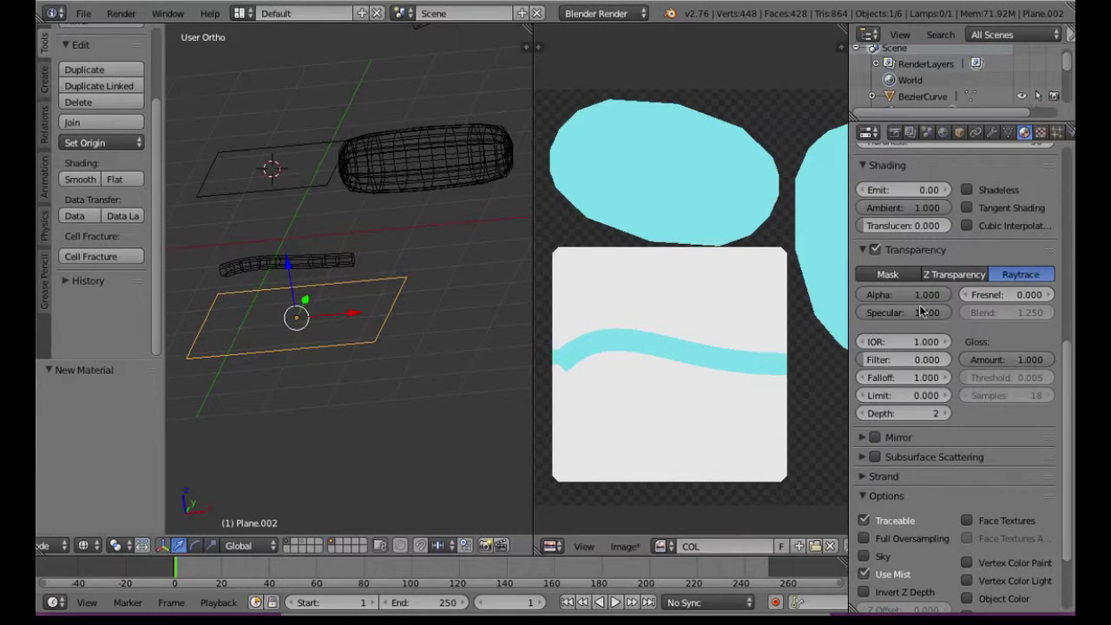
pyautogui.moveTo(921, 294)
pyautogui.mouseDown()
pyautogui.moveTo(864, 294)
pyautogui.moveTo(860, 316)
pyautogui.mouseUp()
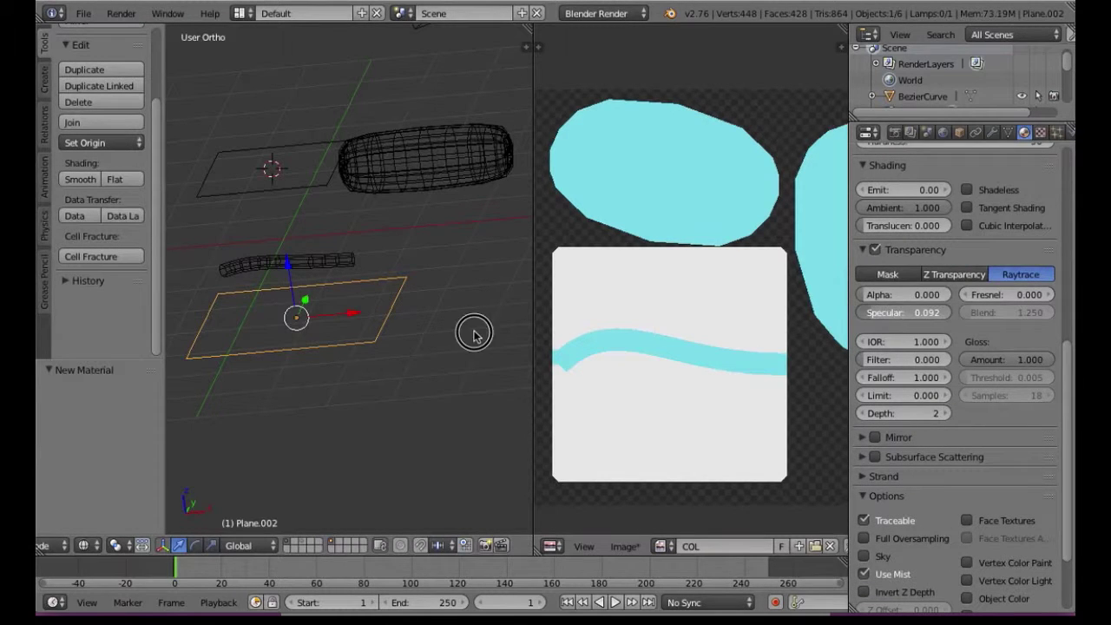
# Select the upper plane and capsule, join them with Ctrl+J and enter Edit Mode.
pyautogui.rightClick(319, 336)
pyautogui.rightClick(323, 301)
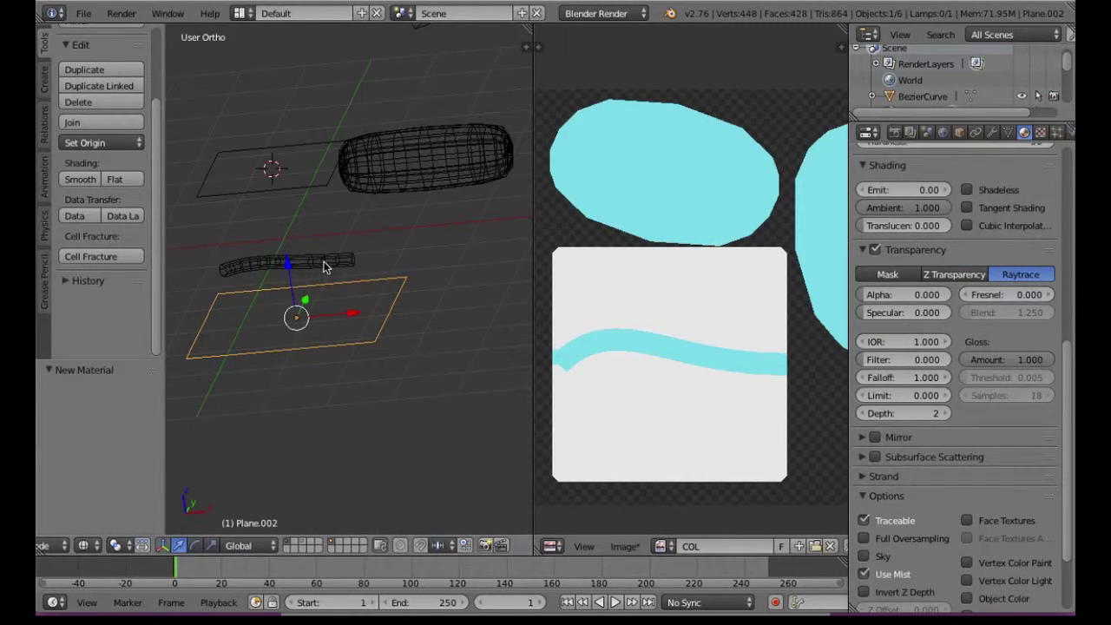
pyautogui.keyDown('shift'); pyautogui.rightClick(323, 264); pyautogui.keyUp('shift')
pyautogui.keyDown('shift'); pyautogui.rightClick(414, 180); pyautogui.keyUp('shift')
pyautogui.keyDown('shift'); pyautogui.rightClick(419, 178); pyautogui.keyUp('shift')
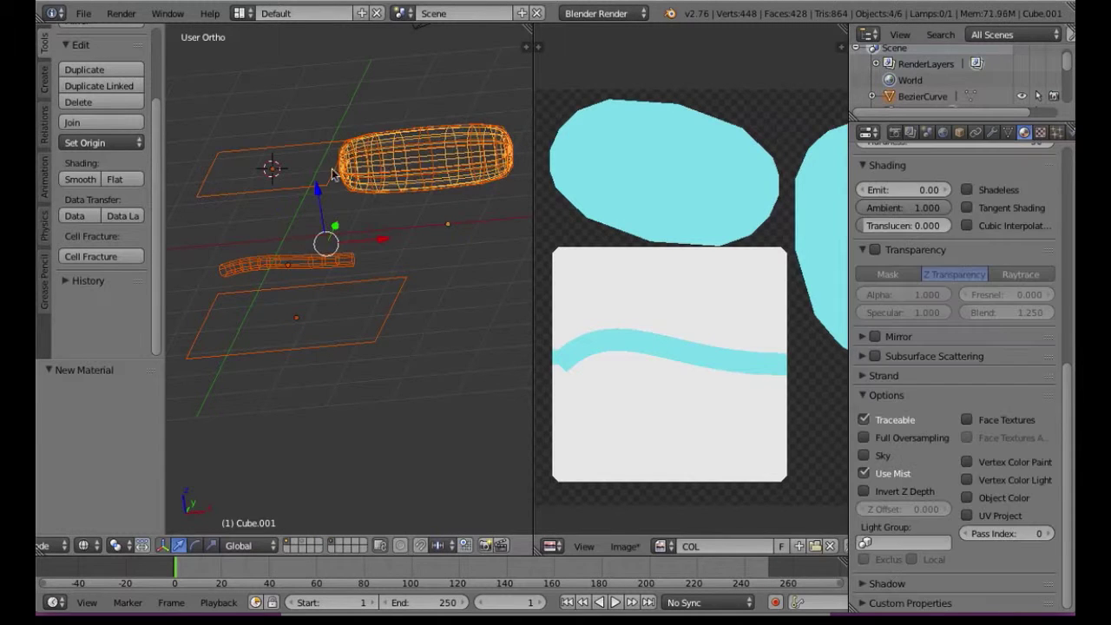
pyautogui.keyDown('shift'); pyautogui.rightClick(297, 177); pyautogui.keyUp('shift')
pyautogui.hotkey('ctrl', 'j')
pyautogui.press('Tab')
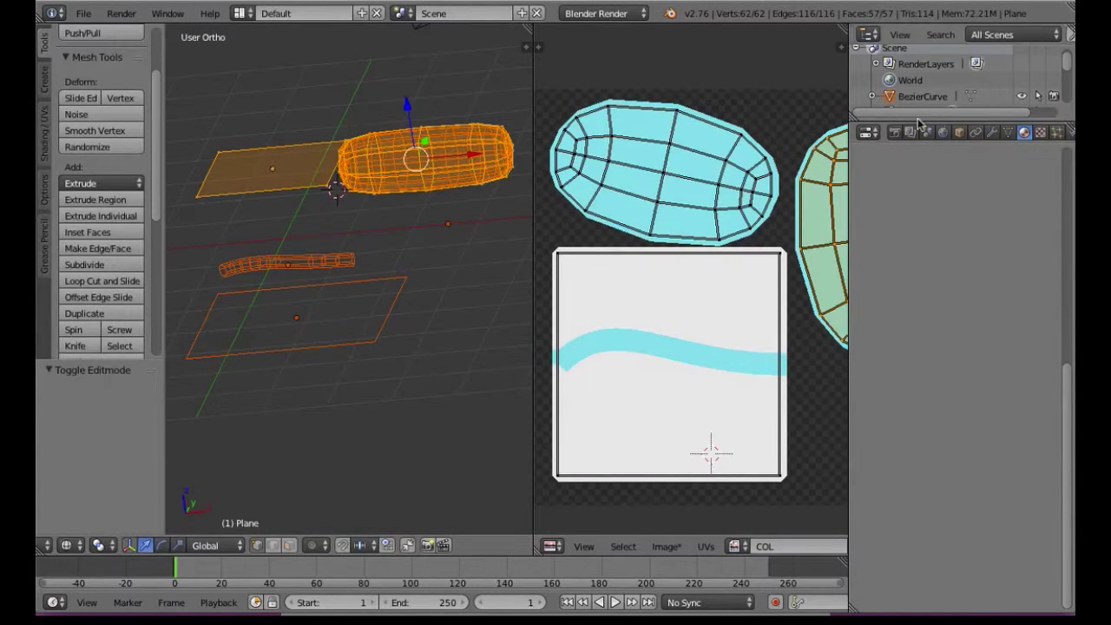
# Turn off Clear in the bake settings, create a new image and bake textures into it.
pyautogui.click(895, 132)
pyautogui.click(950, 455)
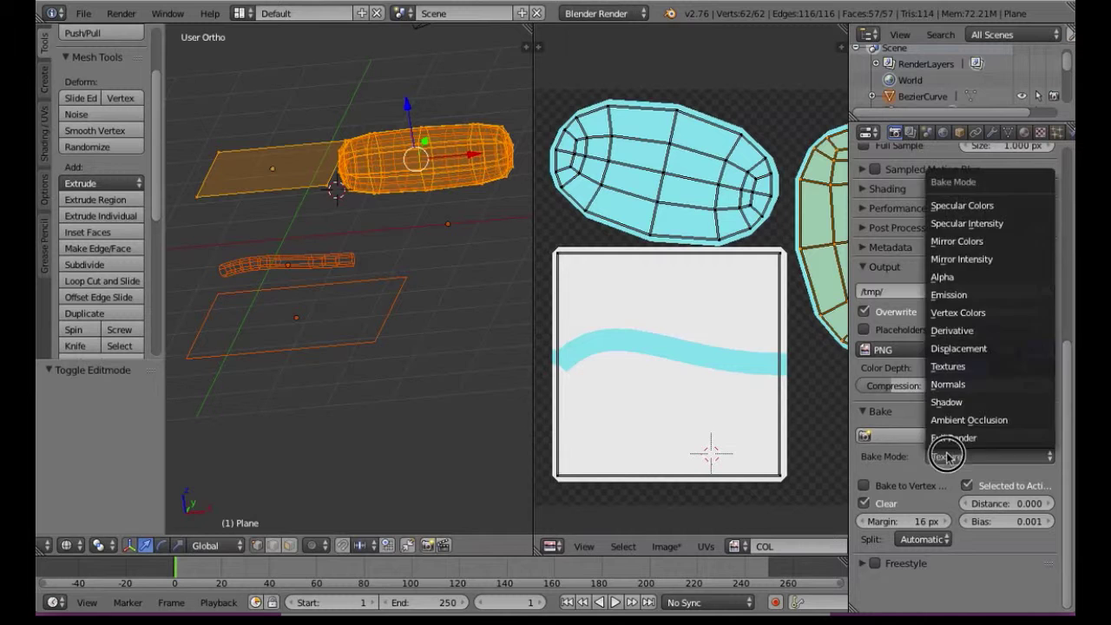
pyautogui.click(864, 503)
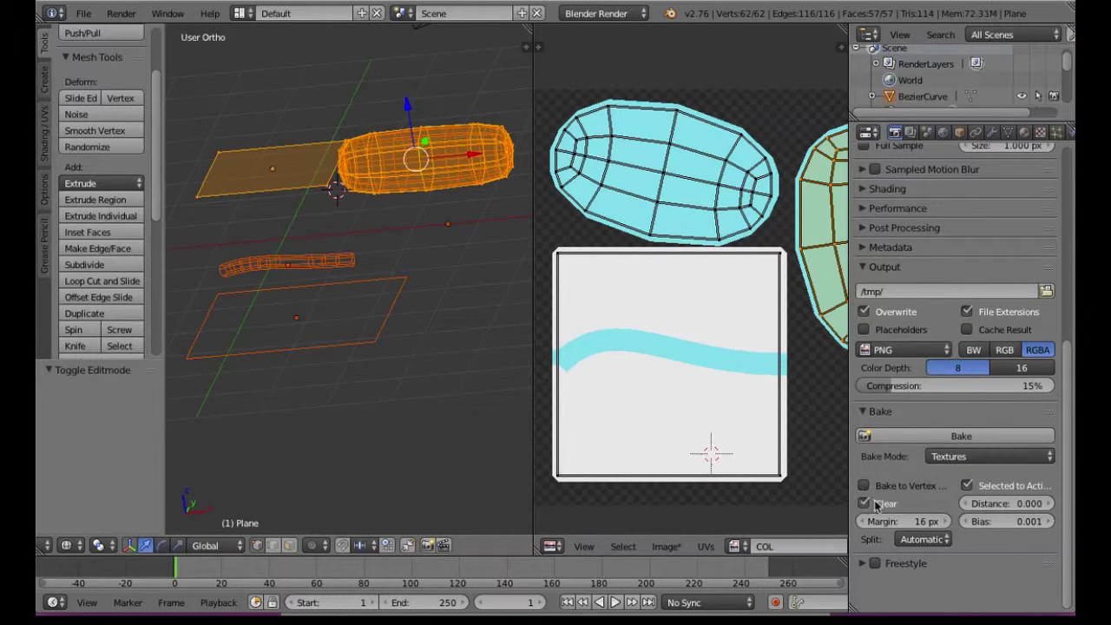
pyautogui.click(608, 545)
pyautogui.click(622, 590)
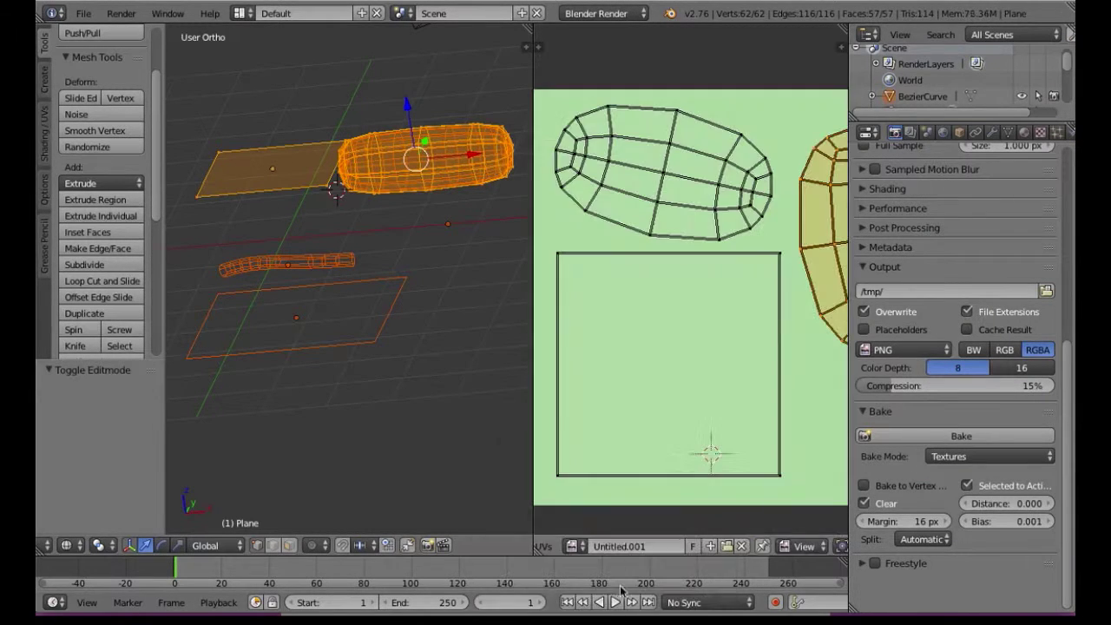
pyautogui.click(925, 436)
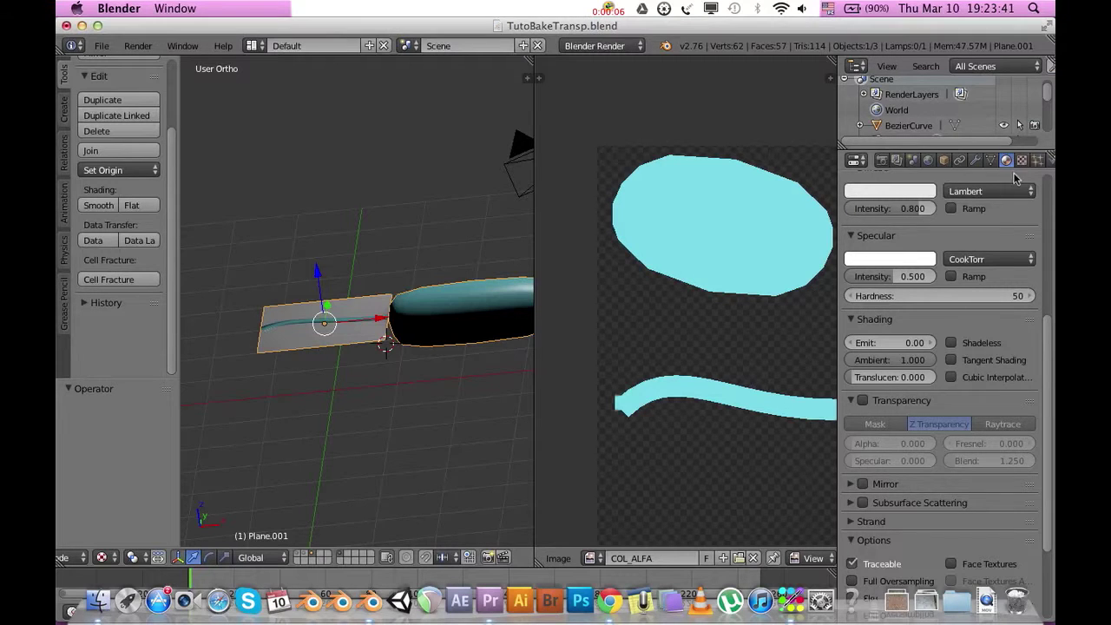
pyautogui.click(1022, 161)
pyautogui.scroll(5, 922, 209)
pyautogui.scroll(1, 895, 233)
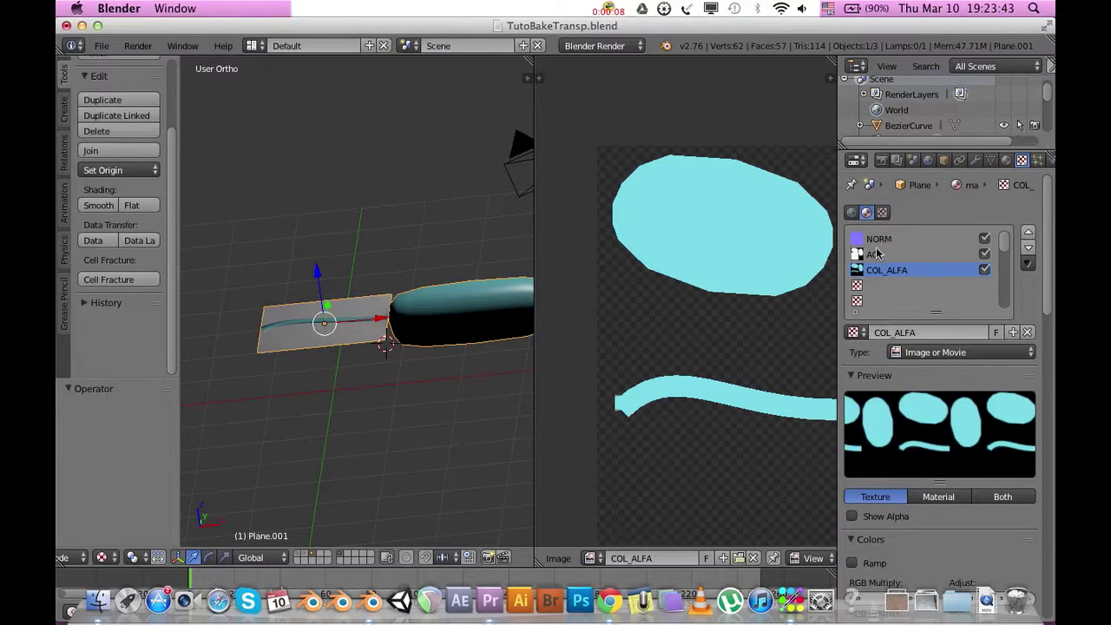
pyautogui.scroll(-2, 916, 332)
pyautogui.scroll(-4, 915, 358)
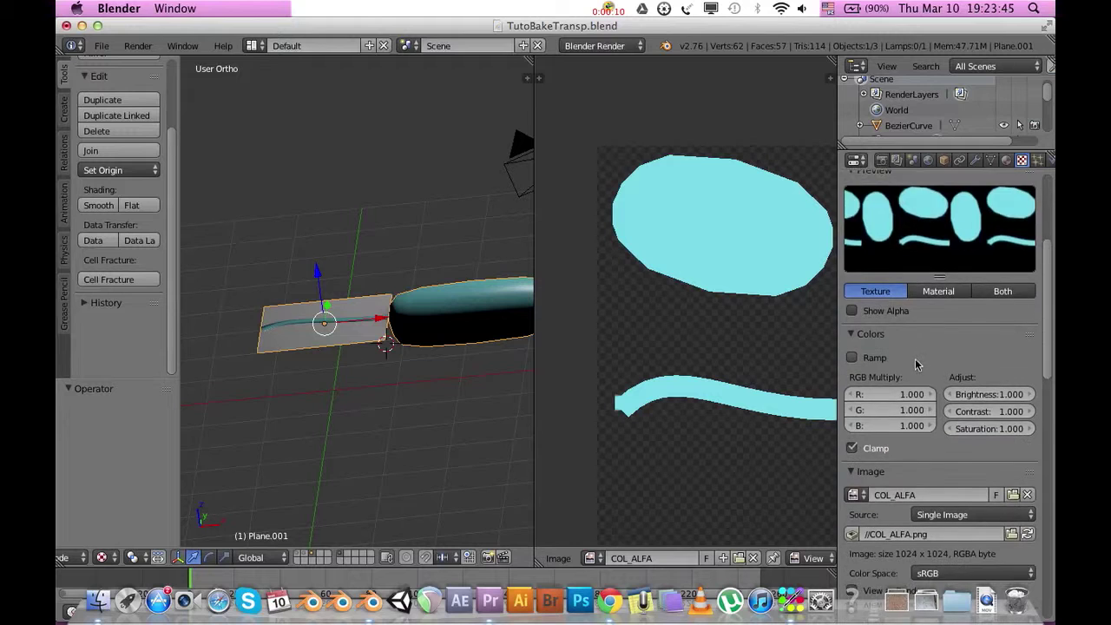
pyautogui.scroll(-2, 903, 373)
pyautogui.scroll(-2, 874, 397)
pyautogui.scroll(-2, 875, 398)
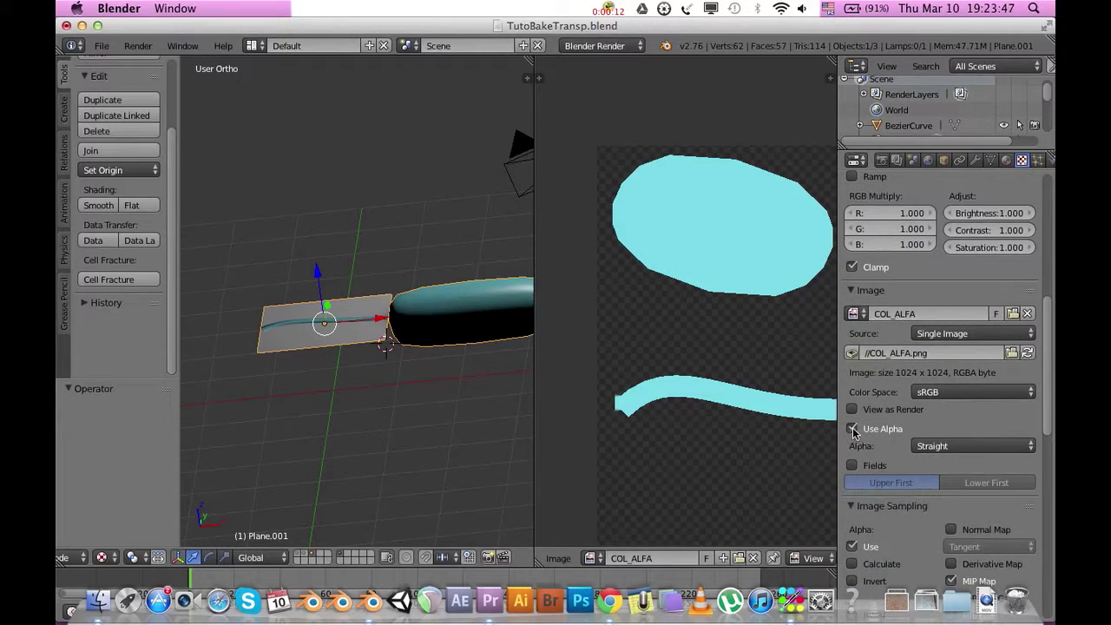
pyautogui.click(864, 295)
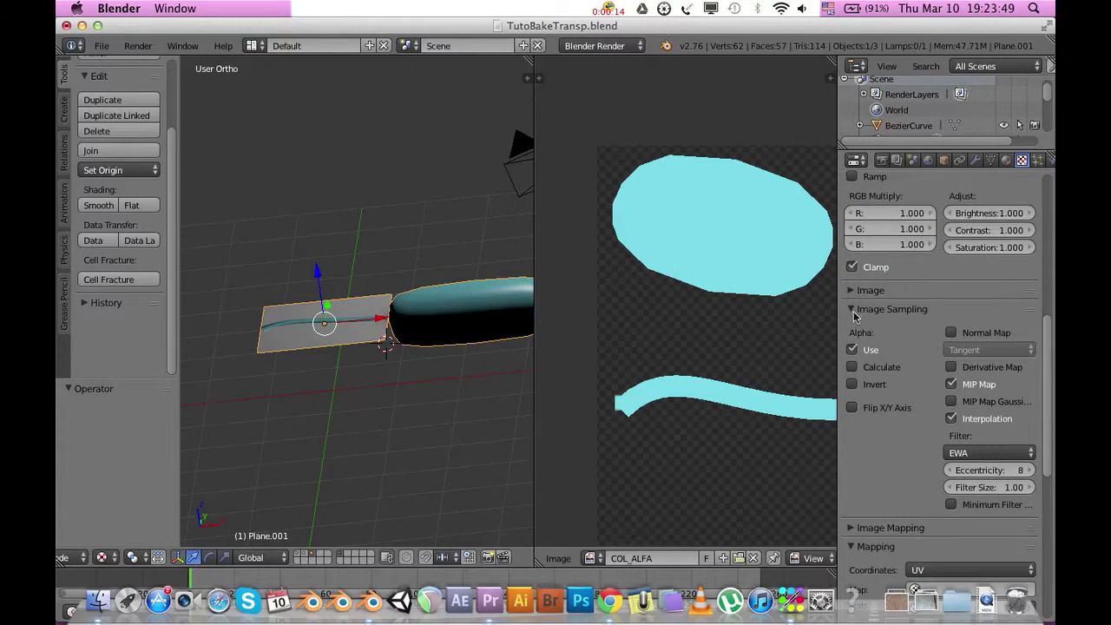
pyautogui.click(853, 310)
pyautogui.scroll(-5, 879, 382)
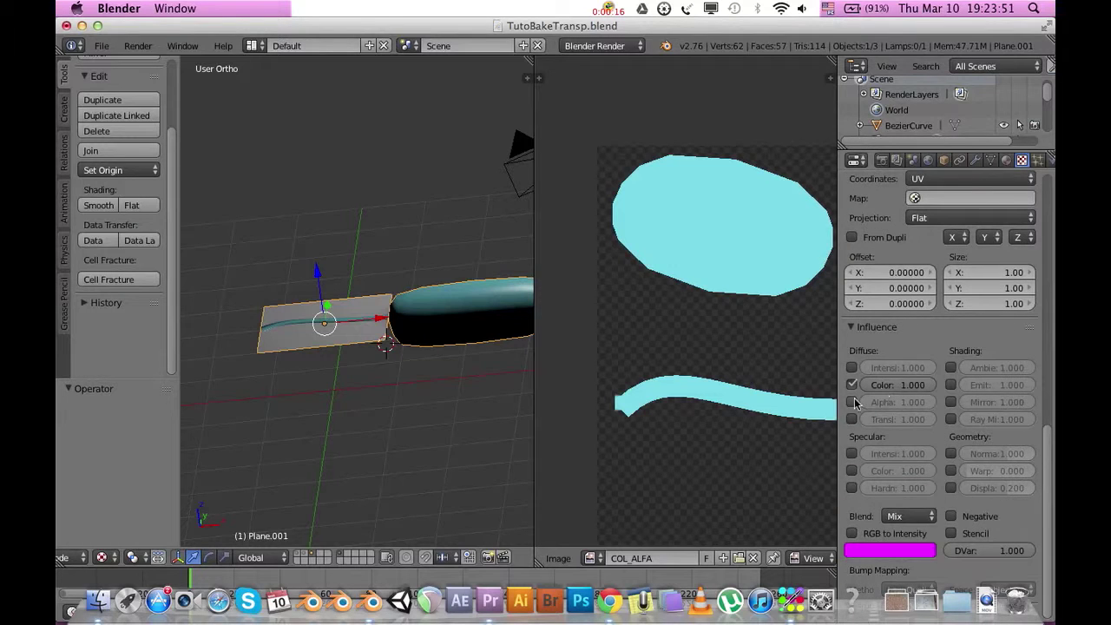
pyautogui.click(1006, 165)
pyautogui.click(1007, 162)
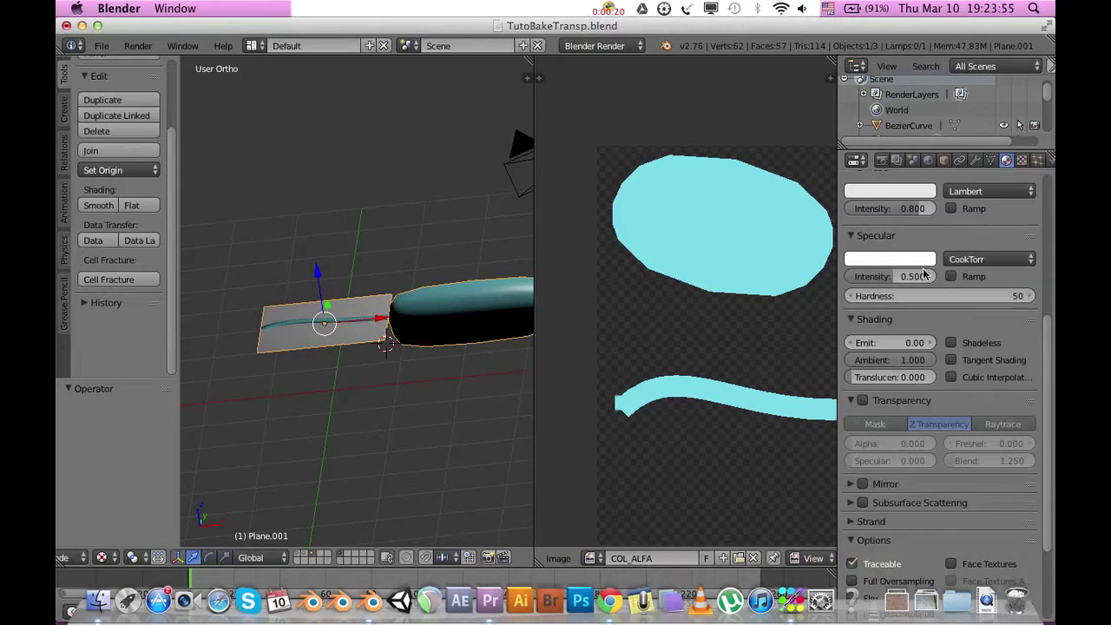
# Enable Z Transparency on the plane's material with Alpha 0 and Specular 0.
pyautogui.click(863, 402)
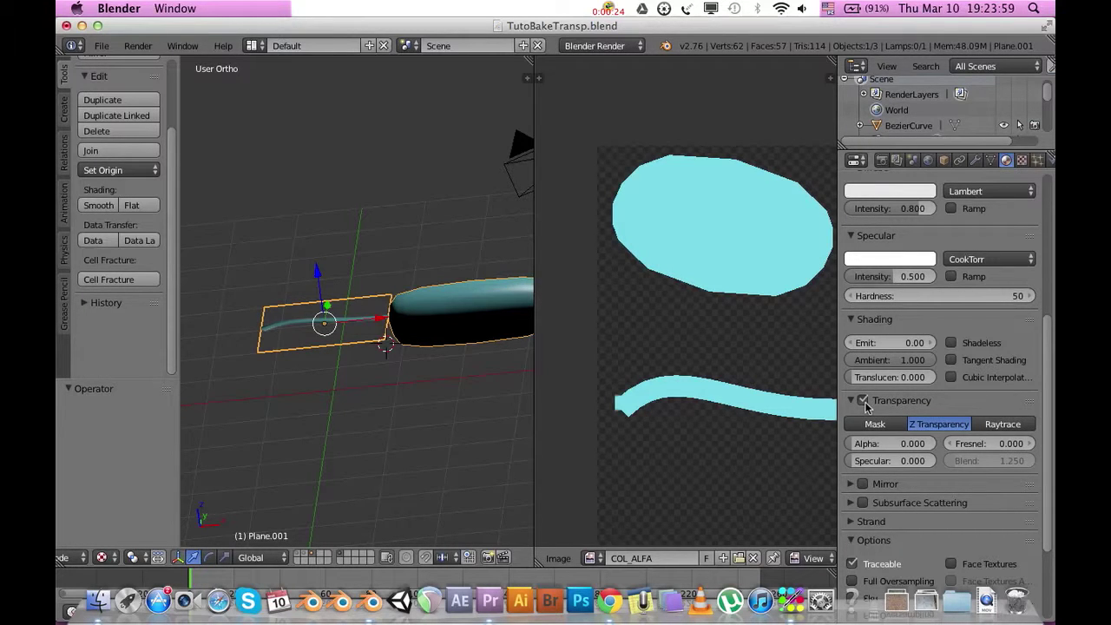
pyautogui.click(989, 424)
pyautogui.click(955, 424)
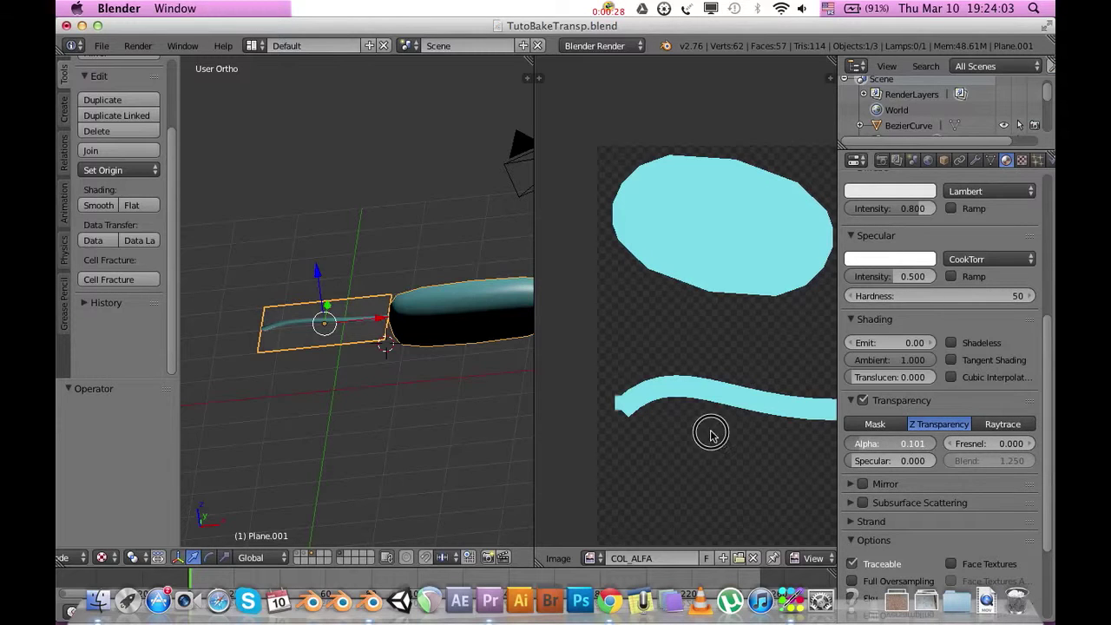
pyautogui.press('BackSpace')
pyautogui.moveTo(905, 445); pyautogui.dragTo(648, 460)
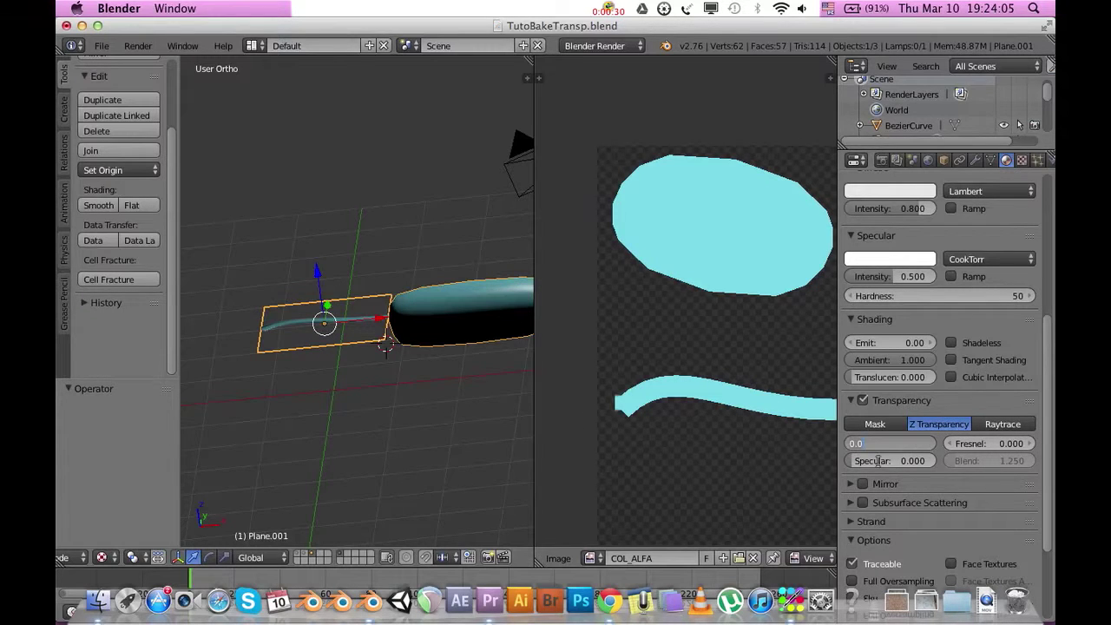
pyautogui.press('Return')
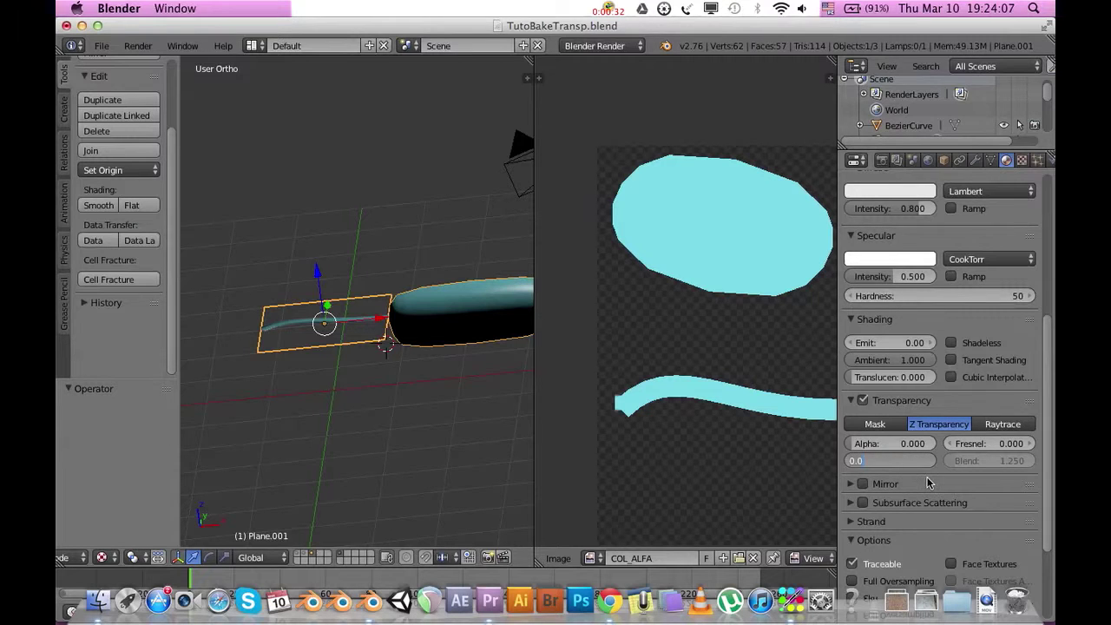
pyautogui.press('Return')
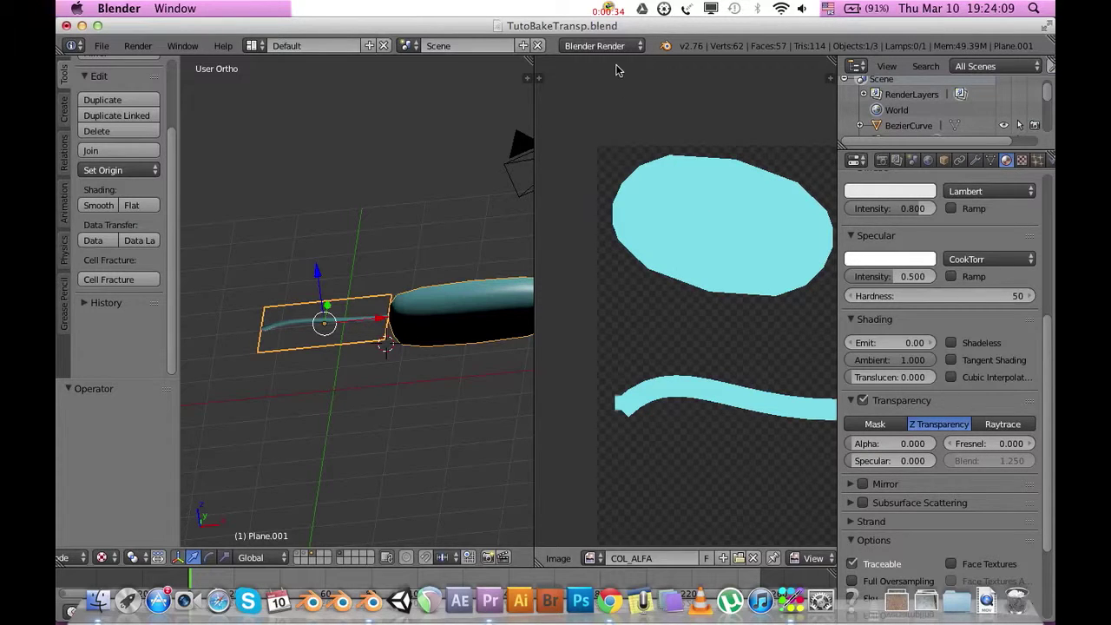